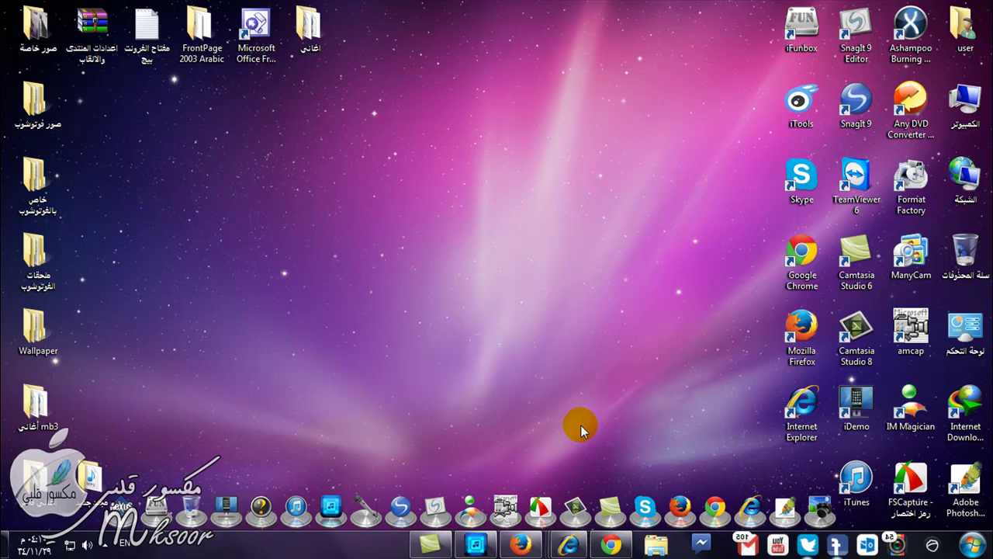
Review the fields of the Twitter Help Center form for a suspended account in Internet Explorer, then minimize that window.
{"action": "mouse_move", "coordinate": [568, 543]}
{"action": "left_click", "coordinate": [449, 479]}
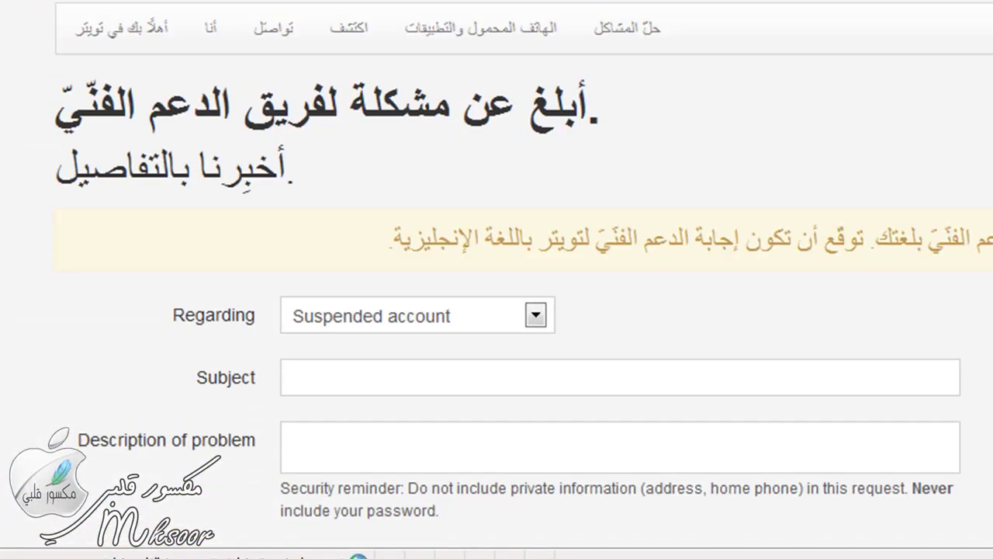
{"action": "scroll", "coordinate": [497, 280], "scroll_direction": "up", "scroll_amount": 2}
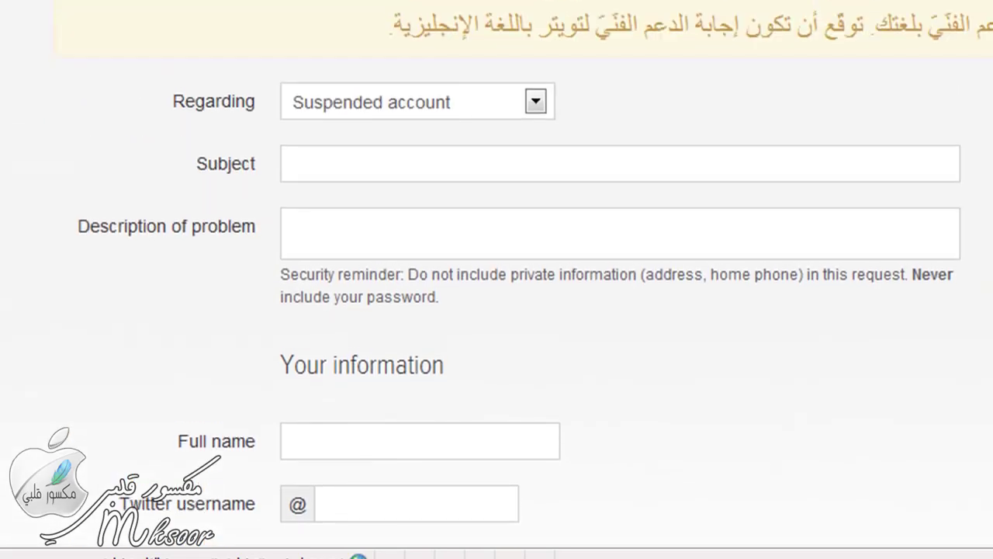
{"action": "scroll", "coordinate": [471, 328], "scroll_direction": "down", "scroll_amount": 4}
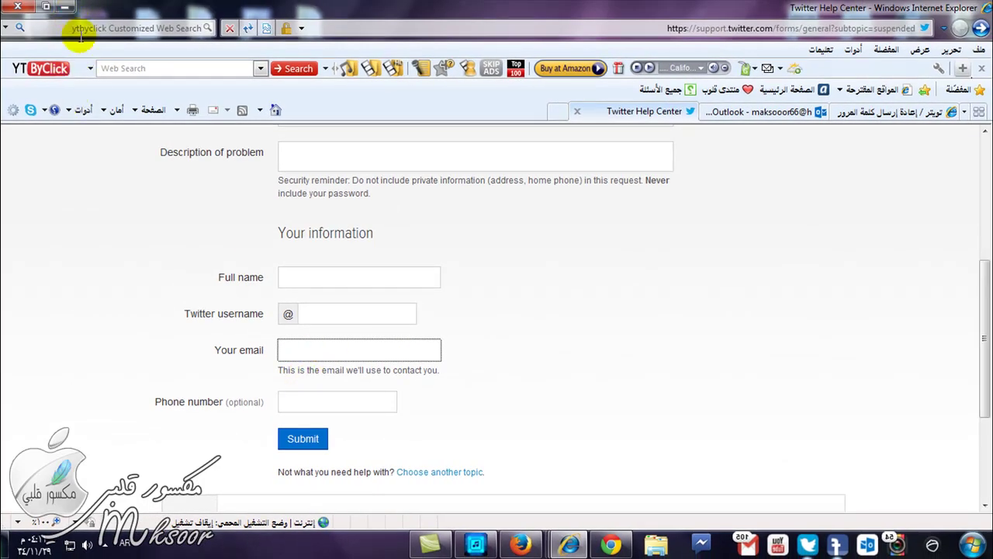
{"action": "left_click", "coordinate": [66, 10]}
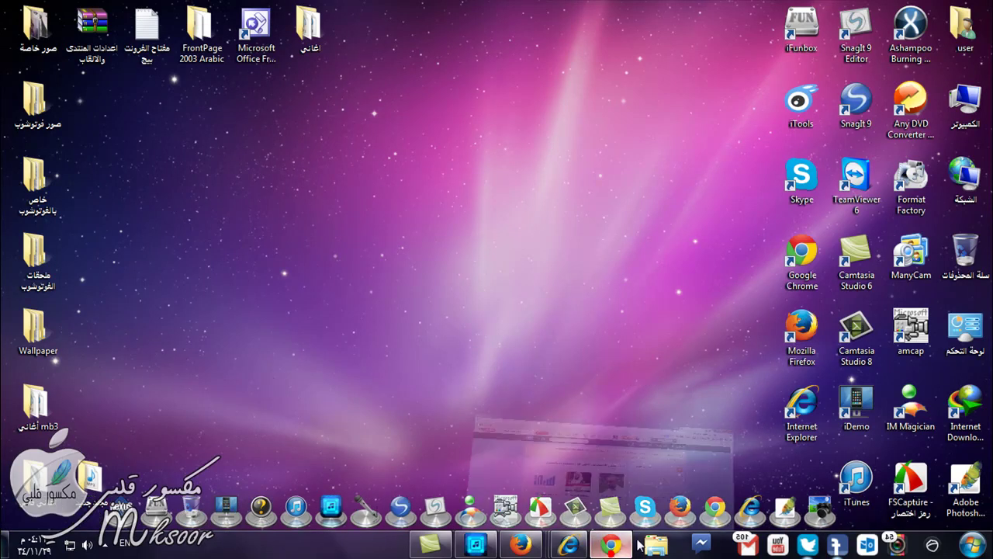
Switch to Twitter in Chrome, open the account settings and place the cursor in the empty e-mail field.
{"action": "left_click", "coordinate": [612, 545]}
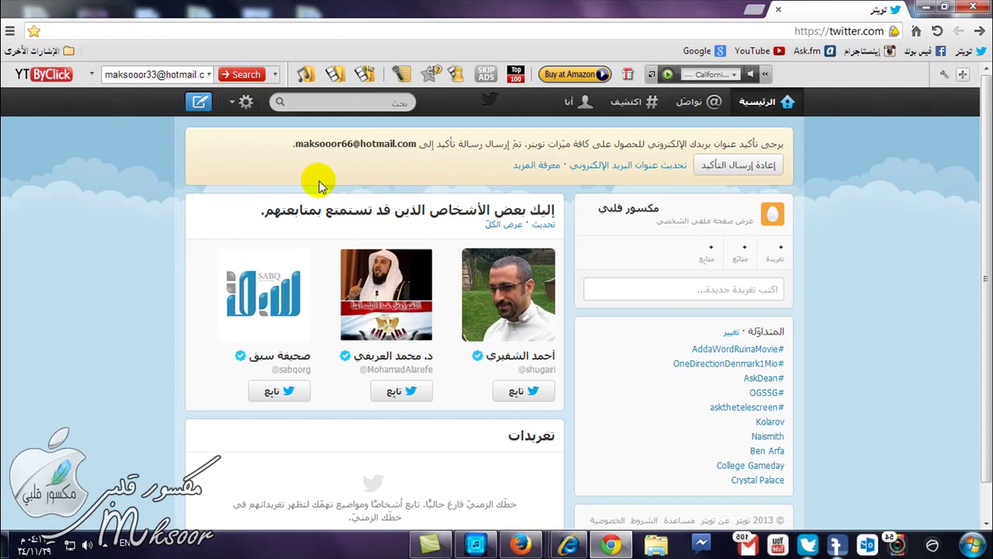
{"action": "left_click", "coordinate": [245, 111]}
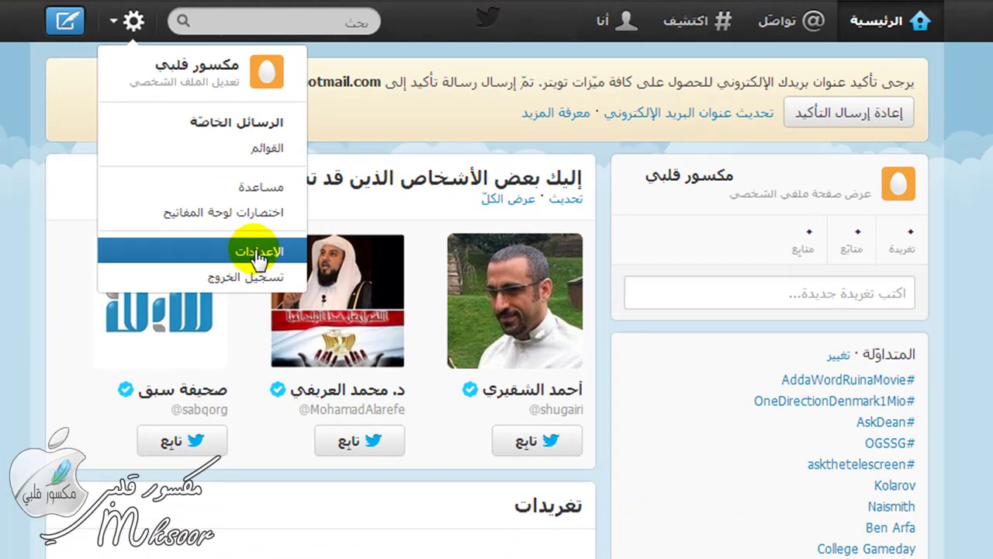
{"action": "left_click", "coordinate": [257, 256]}
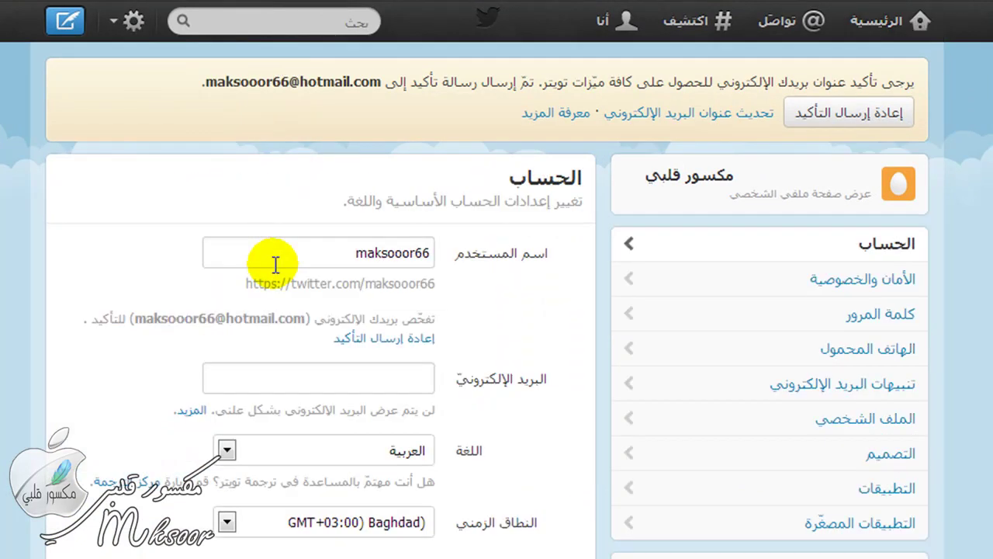
{"action": "left_click", "coordinate": [399, 374]}
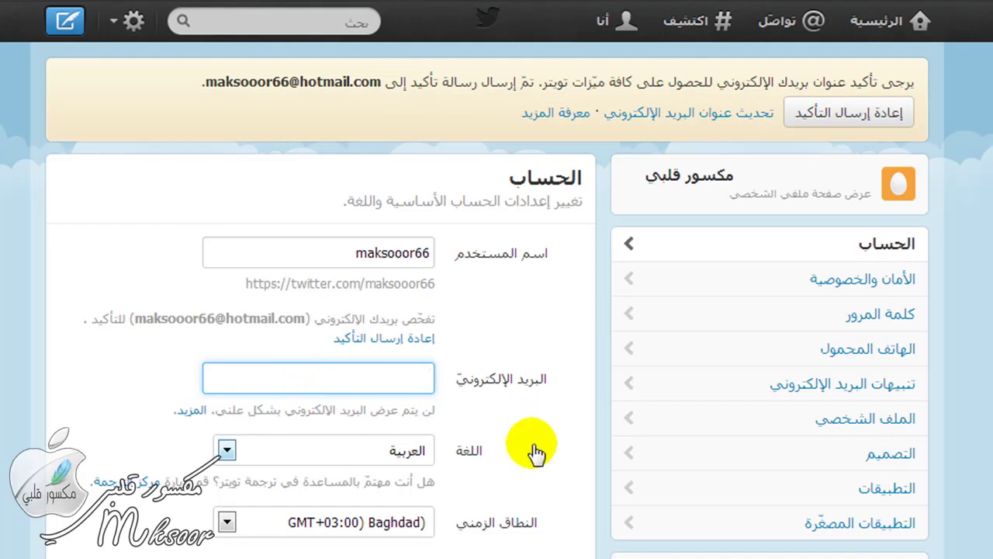
{"action": "left_click", "coordinate": [562, 554]}
{"action": "left_click", "coordinate": [557, 553]}
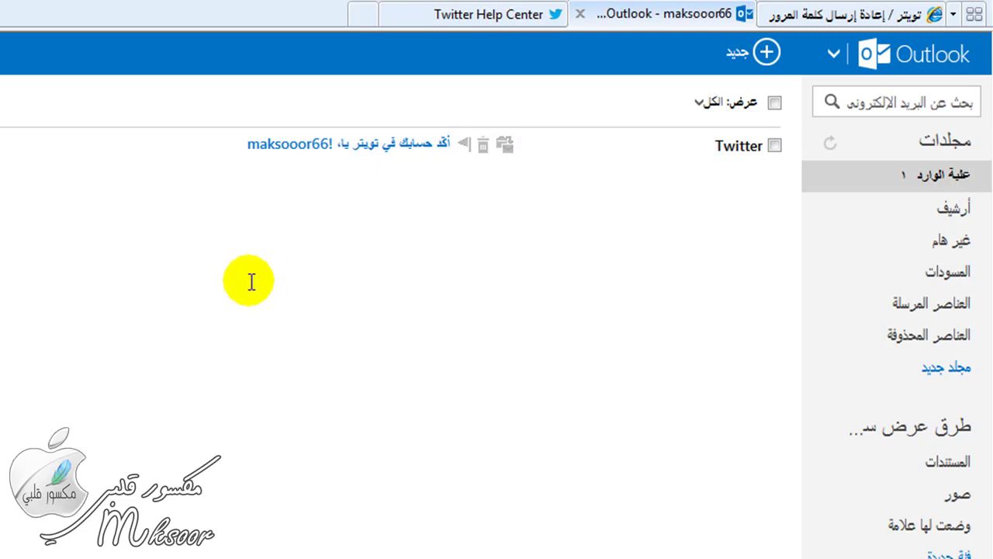
{"action": "left_click", "coordinate": [398, 144]}
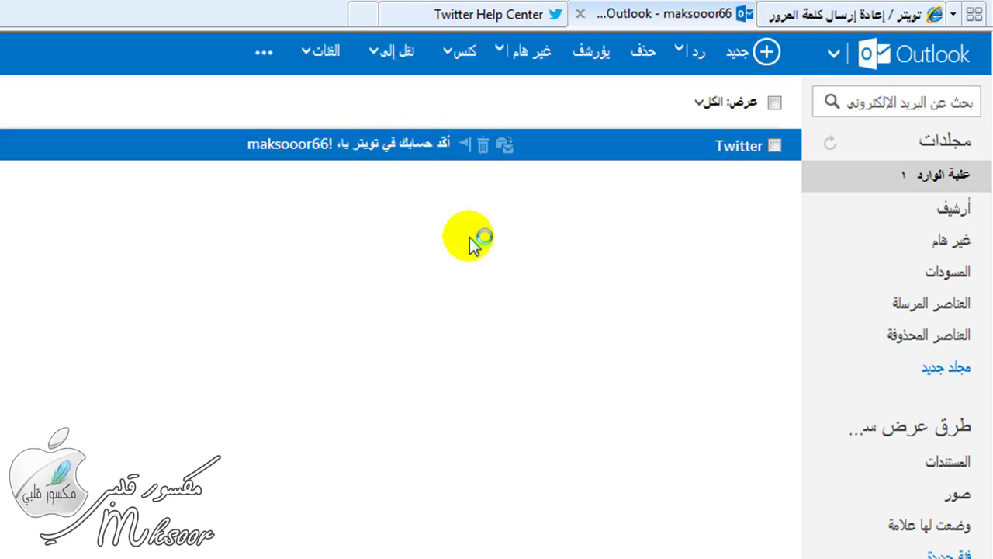
{"action": "left_click", "coordinate": [204, 295]}
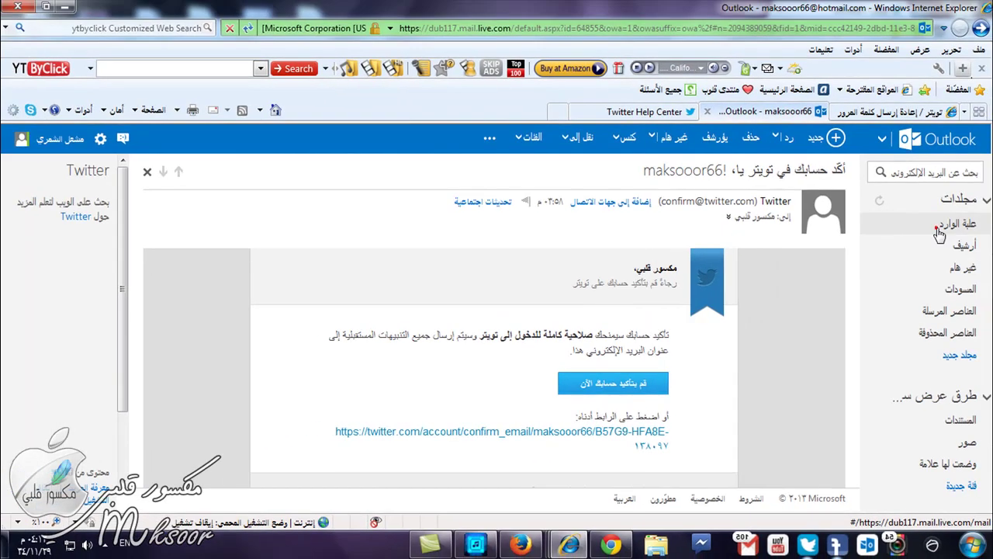
Return to the Outlook inbox and delete the Twitter confirmation message.
{"action": "left_click", "coordinate": [973, 202]}
{"action": "left_click", "coordinate": [864, 147]}
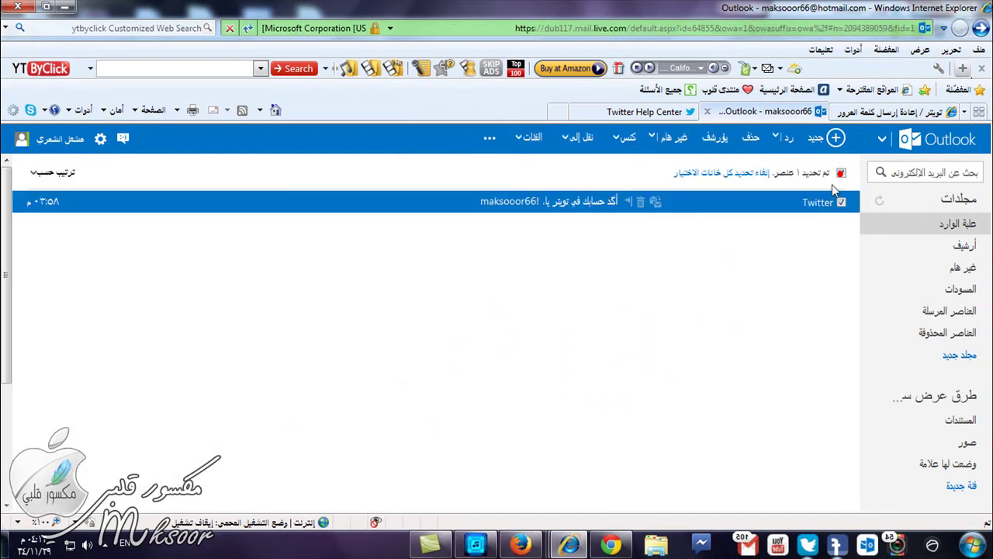
{"action": "left_click", "coordinate": [750, 138]}
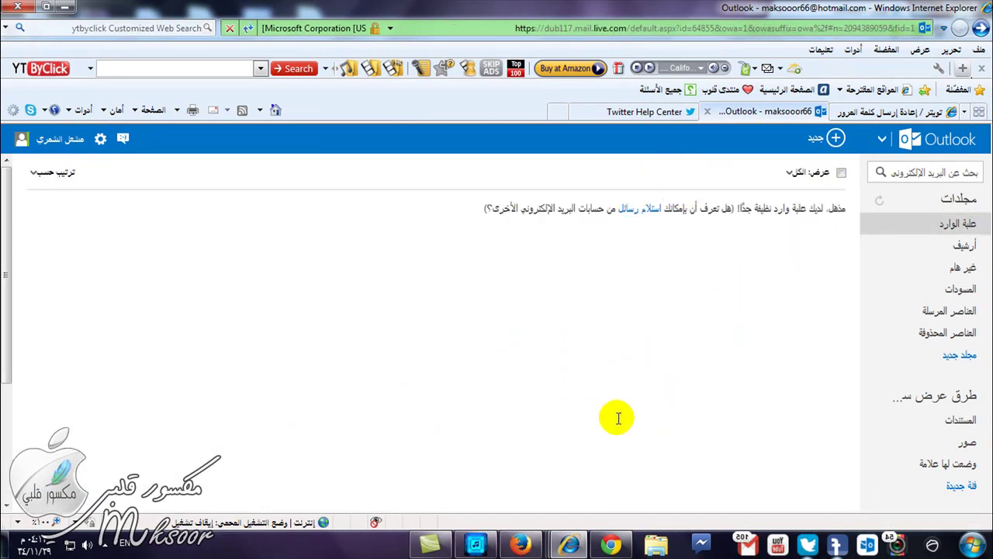
Switch to the Twitter settings in Chrome and request that the account confirmation e-mail be sent again.
{"action": "left_click", "coordinate": [612, 546]}
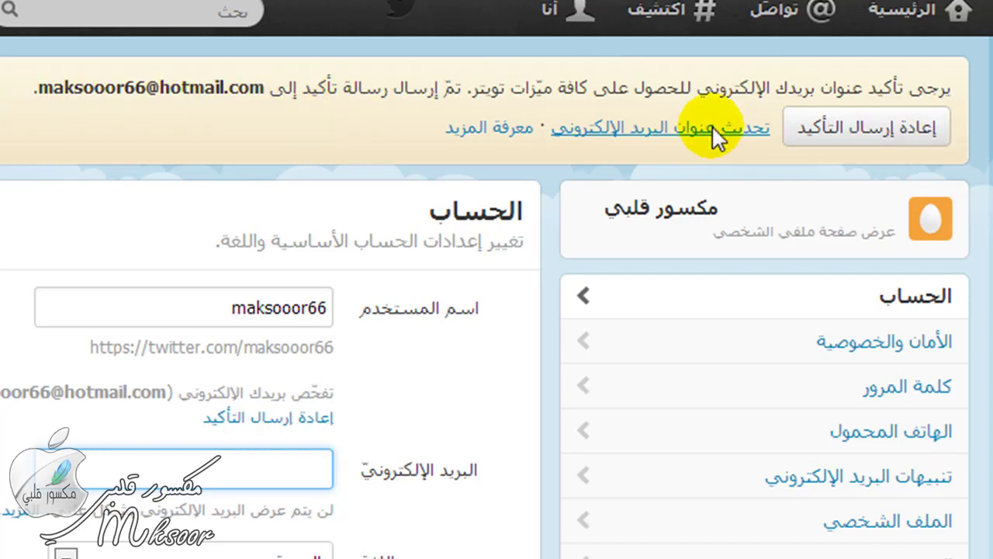
{"action": "left_click", "coordinate": [310, 420]}
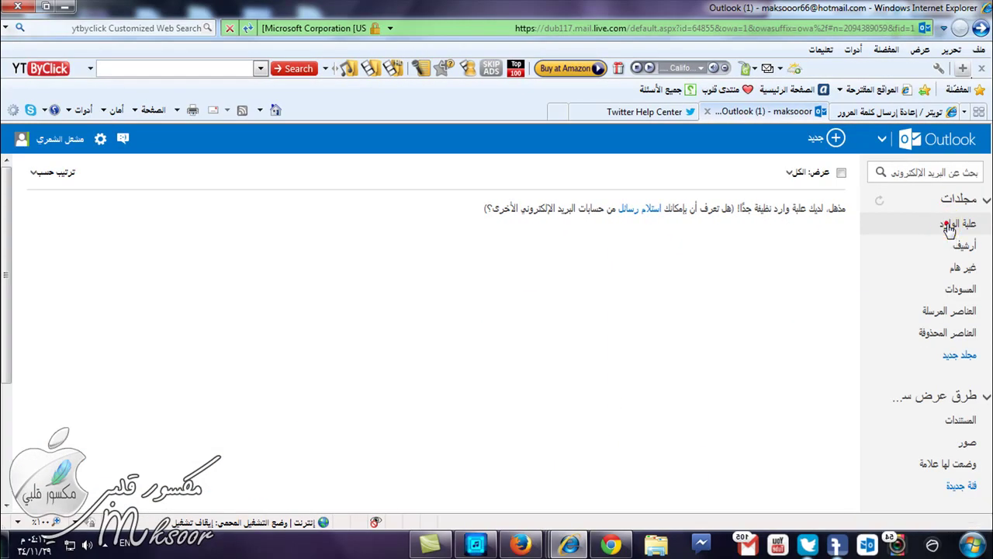
Open the new Twitter message in the Outlook inbox, follow its confirmation link and dismiss the notice on the Twitter page.
{"action": "left_click", "coordinate": [948, 225]}
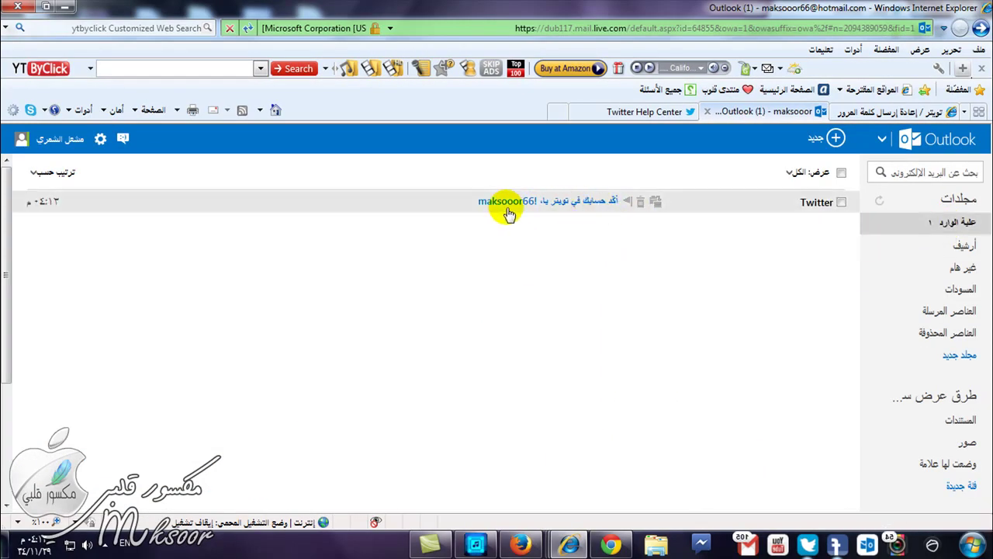
{"action": "left_click", "coordinate": [564, 203]}
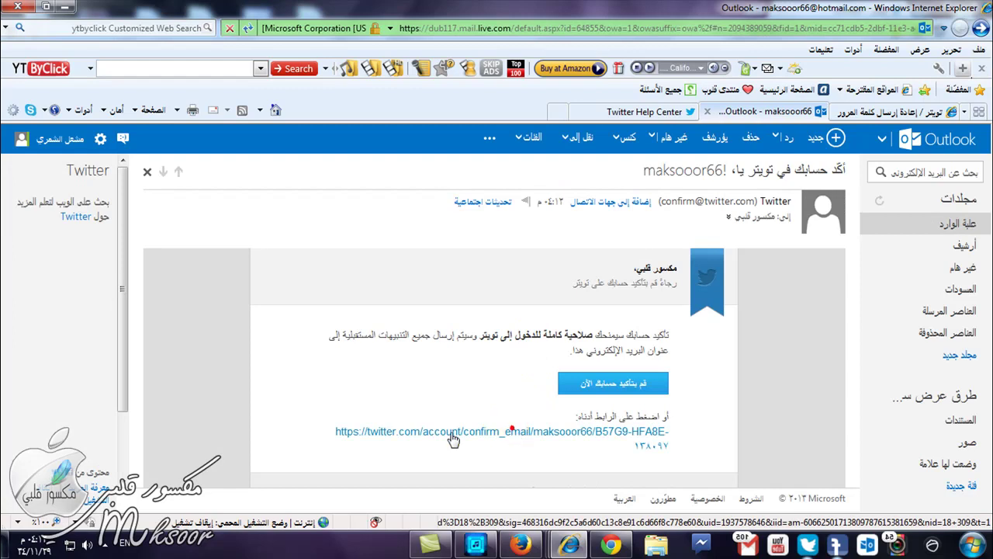
{"action": "left_click", "coordinate": [514, 434]}
{"action": "left_click_drag", "start_coordinate": [572, 169], "coordinate": [561, 6]}
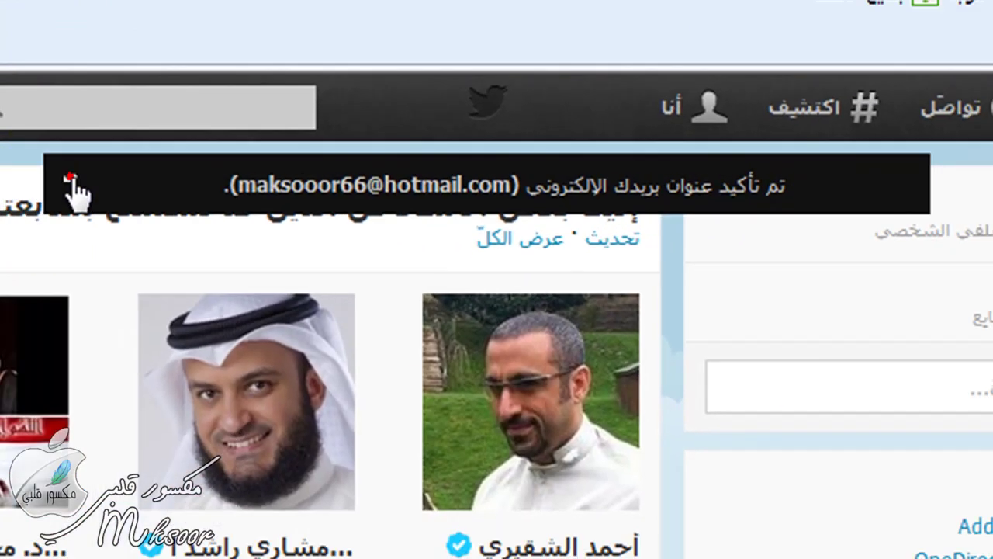
{"action": "left_click", "coordinate": [16, 182]}
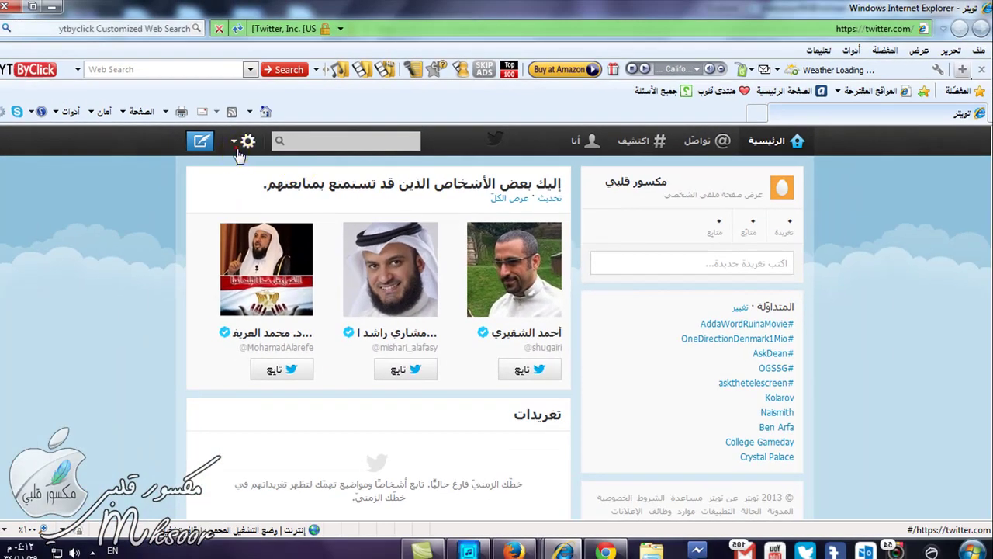
Open the Twitter account settings and change the number in the account's e-mail address so it points to a different mailbox.
{"action": "left_click", "coordinate": [240, 149]}
{"action": "left_click", "coordinate": [330, 304]}
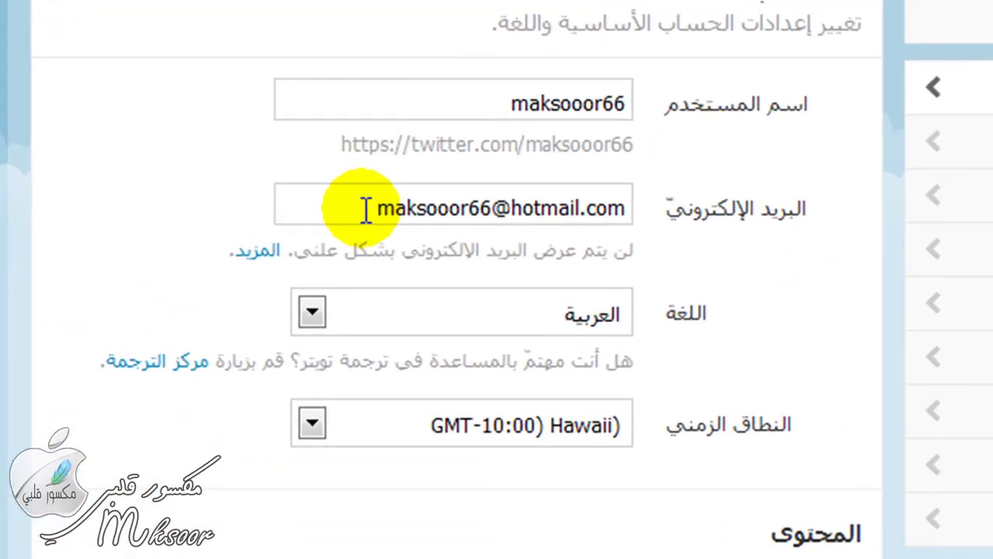
{"action": "left_click_drag", "start_coordinate": [471, 208], "coordinate": [488, 210]}
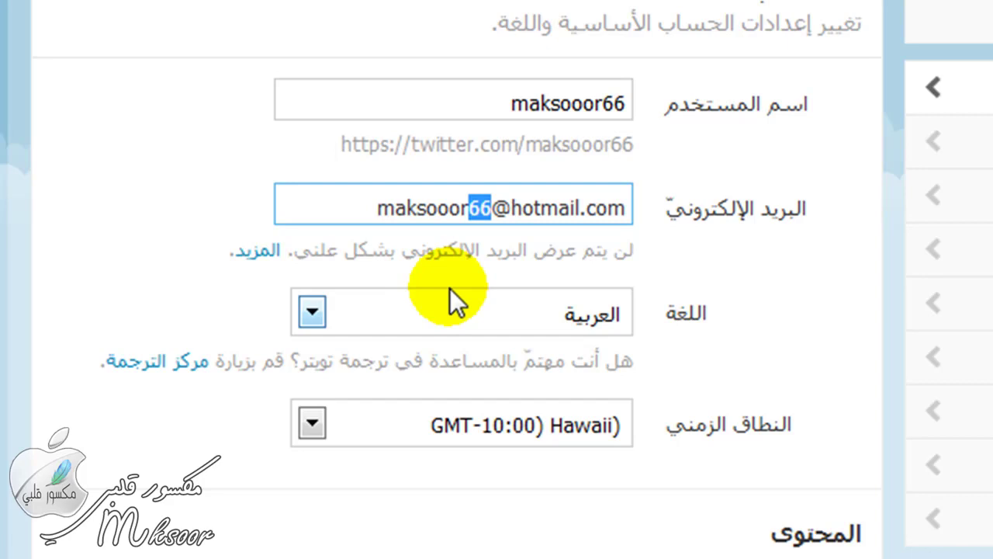
{"action": "type", "text": "33"}
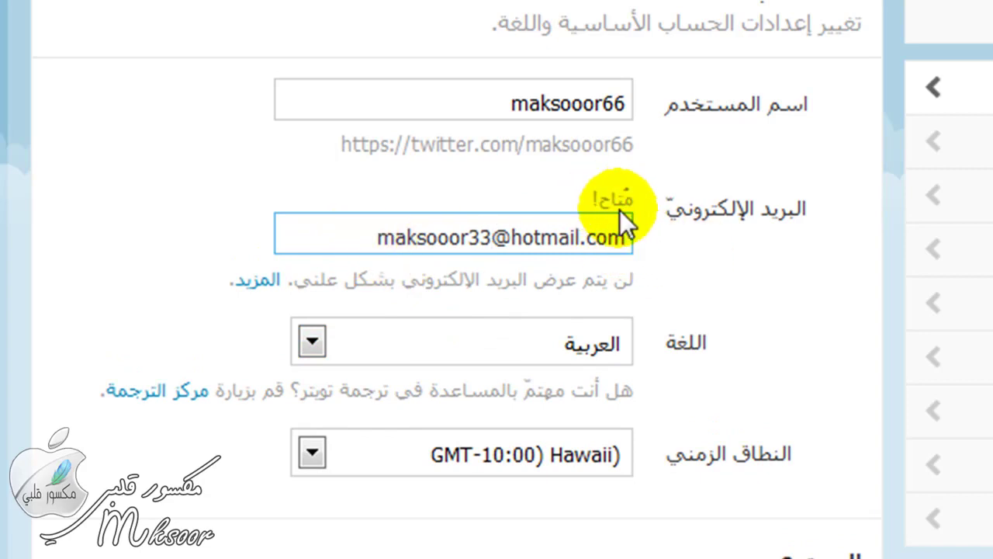
{"action": "left_click_drag", "start_coordinate": [582, 201], "coordinate": [613, 200]}
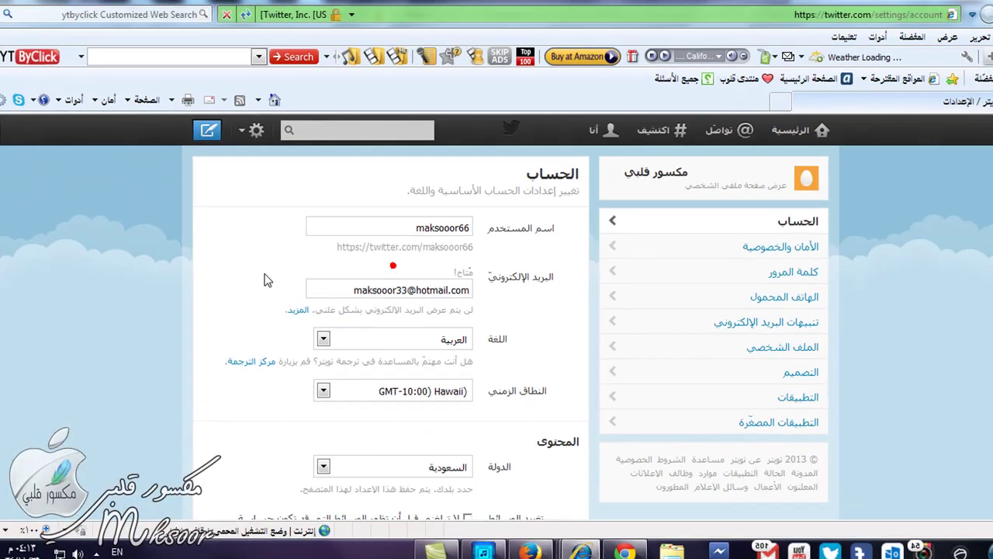
Save the account changes, entering the Twitter account password to authorize them.
{"action": "scroll", "coordinate": [133, 339], "scroll_direction": "down", "scroll_amount": 1}
{"action": "scroll", "coordinate": [134, 339], "scroll_direction": "down", "scroll_amount": 3}
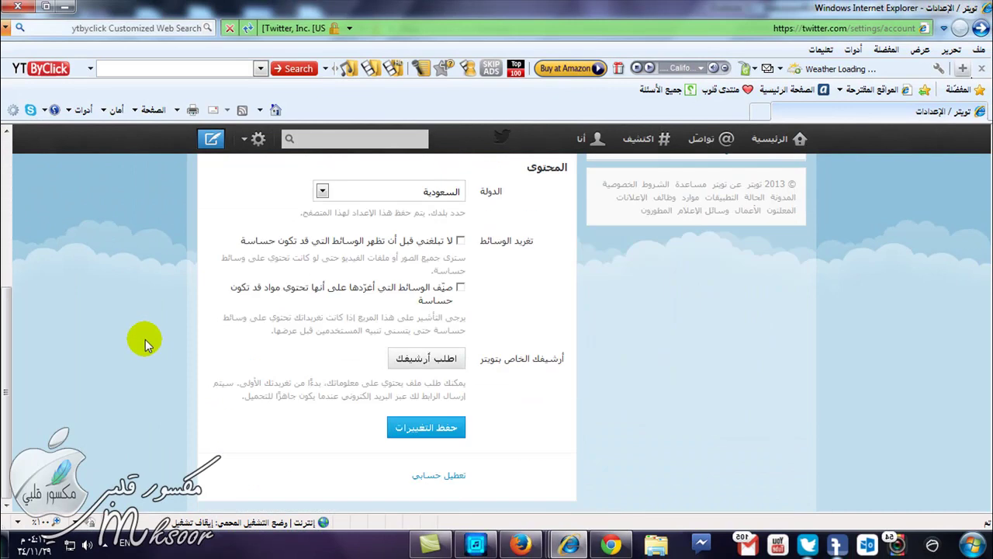
{"action": "left_click", "coordinate": [445, 430]}
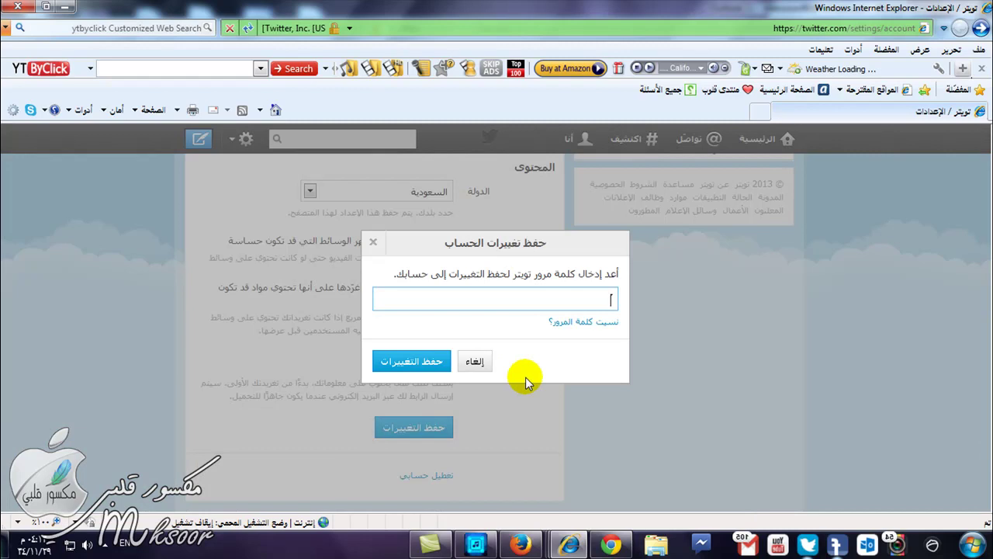
{"action": "type", "text": "••••••••"}
{"action": "left_click", "coordinate": [409, 363]}
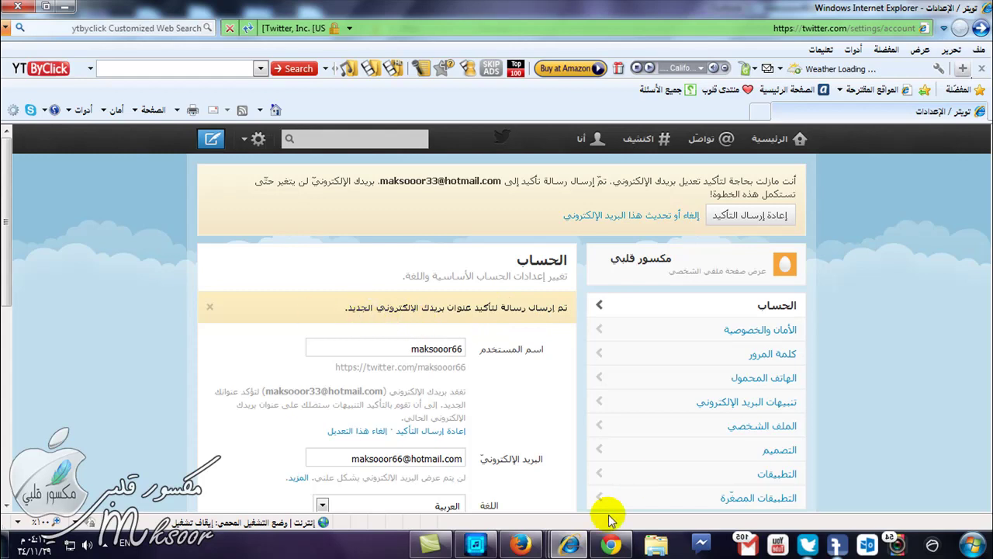
Switch to the Outlook window, refresh the inbox and open Twitter's message about the e-mail address change request.
{"action": "left_click", "coordinate": [570, 544]}
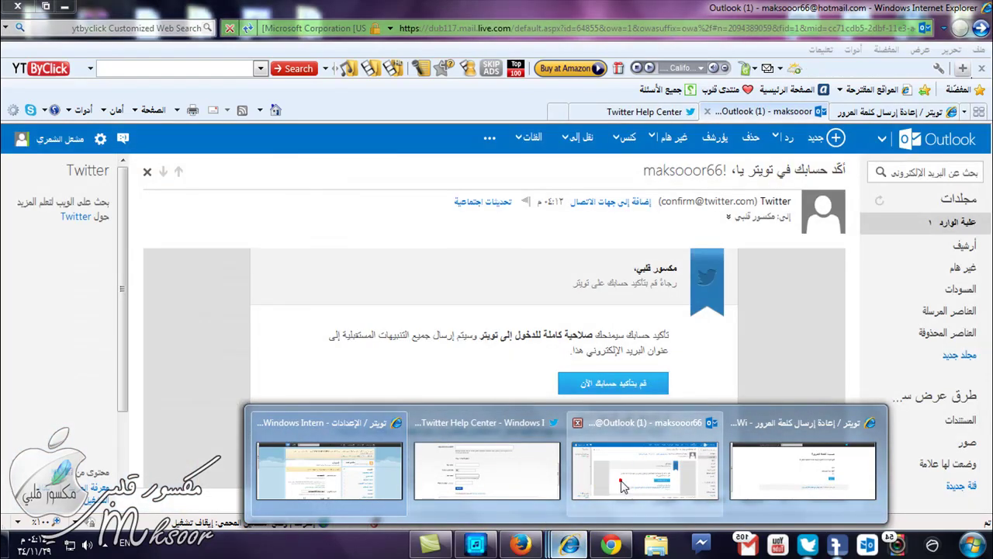
{"action": "left_click", "coordinate": [621, 477]}
{"action": "left_click", "coordinate": [963, 227]}
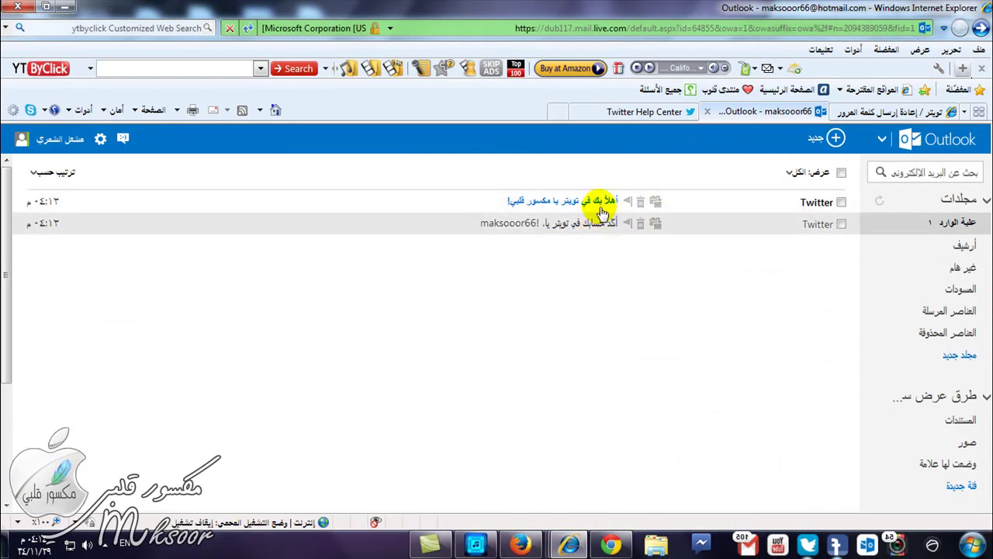
{"action": "left_click", "coordinate": [953, 225]}
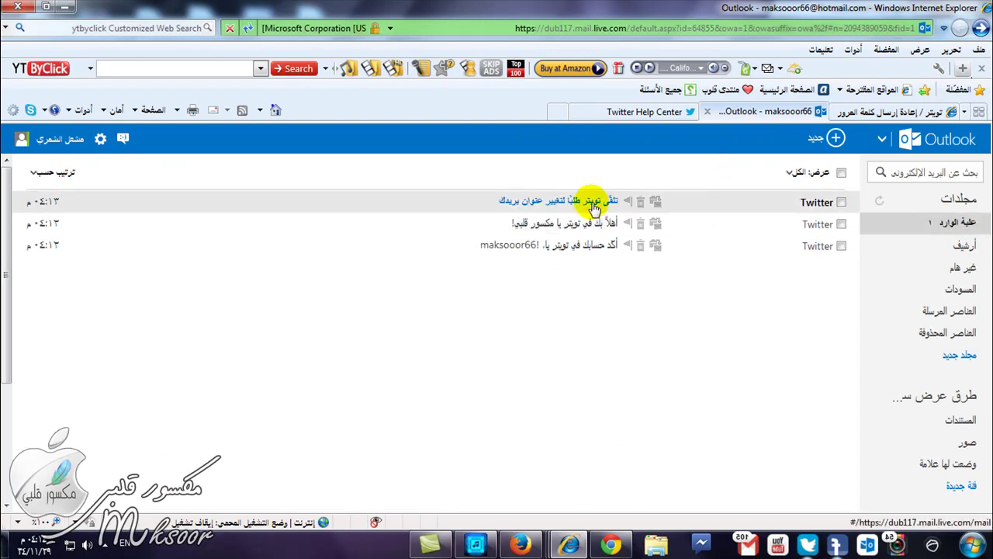
{"action": "left_click", "coordinate": [592, 206]}
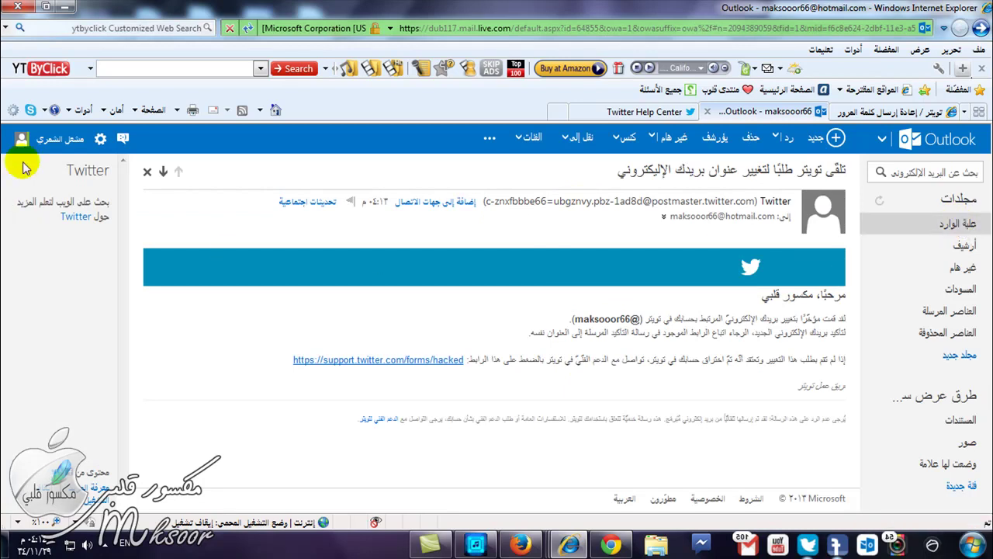
Sign out of the Outlook mail account.
{"action": "left_click", "coordinate": [60, 138]}
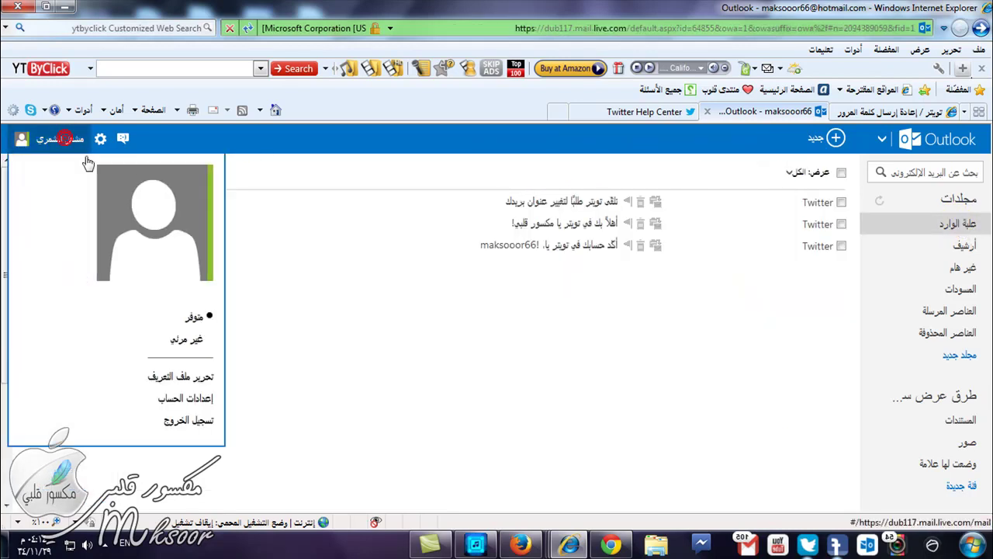
{"action": "left_click", "coordinate": [180, 420]}
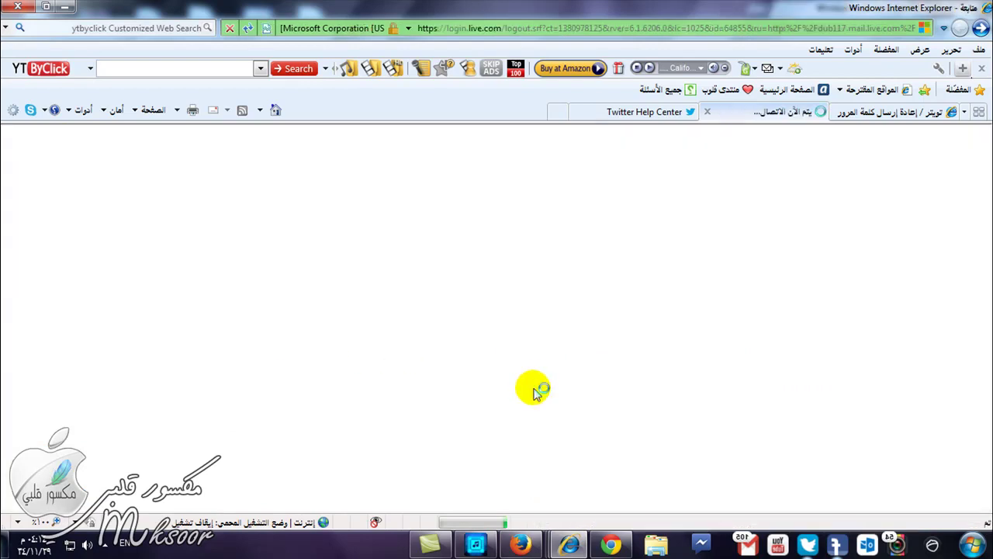
Look at the addresses in both Twitter settings windows and copy the new e-mail address awaiting confirmation.
{"action": "left_click", "coordinate": [611, 545]}
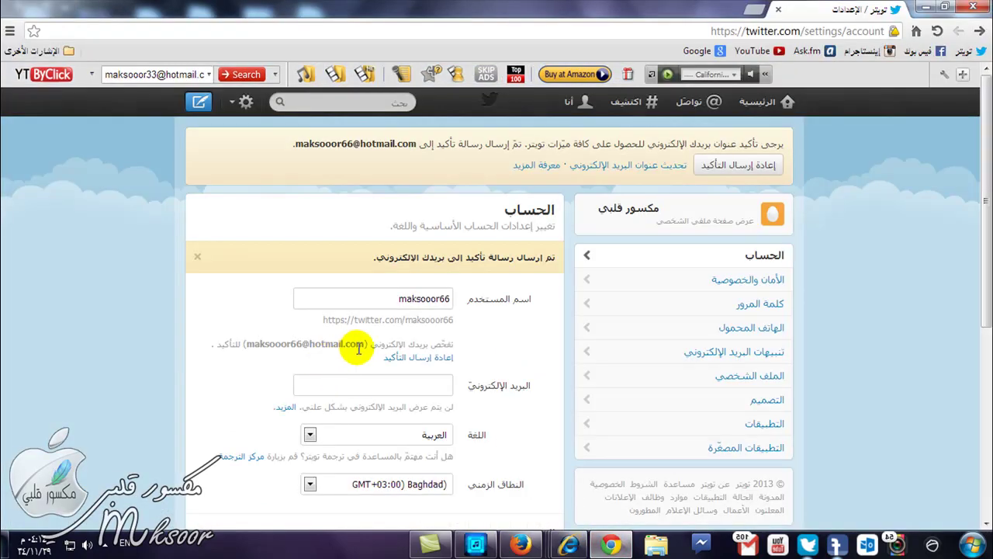
{"action": "left_click_drag", "start_coordinate": [364, 347], "coordinate": [263, 350]}
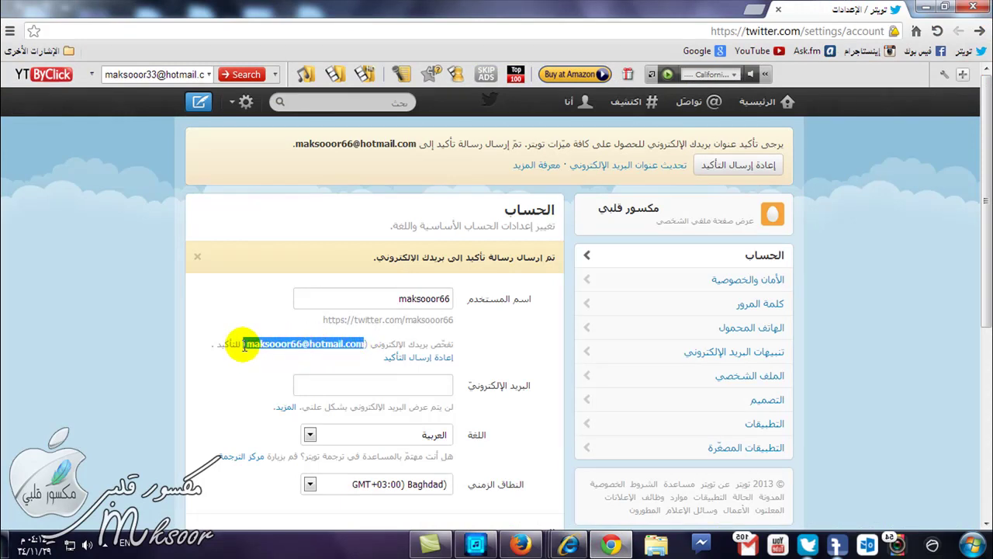
{"action": "mouse_move", "coordinate": [569, 545]}
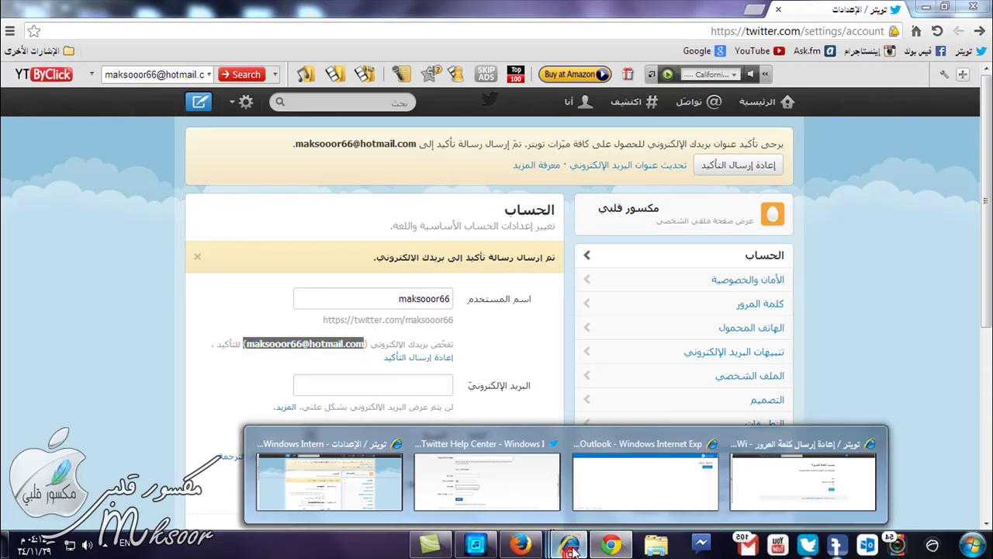
{"action": "left_click", "coordinate": [363, 472]}
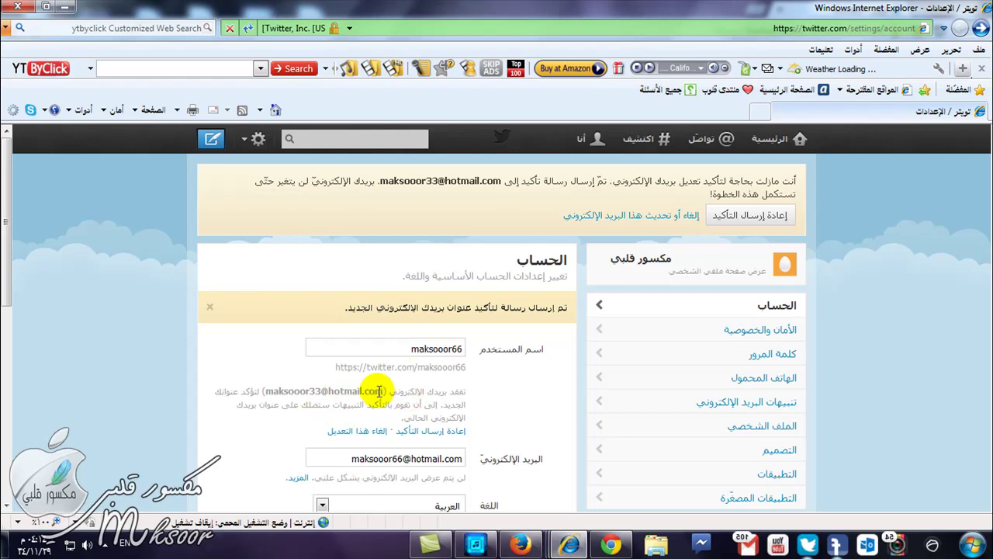
{"action": "left_click_drag", "start_coordinate": [383, 391], "coordinate": [265, 392]}
{"action": "right_click", "coordinate": [289, 391]}
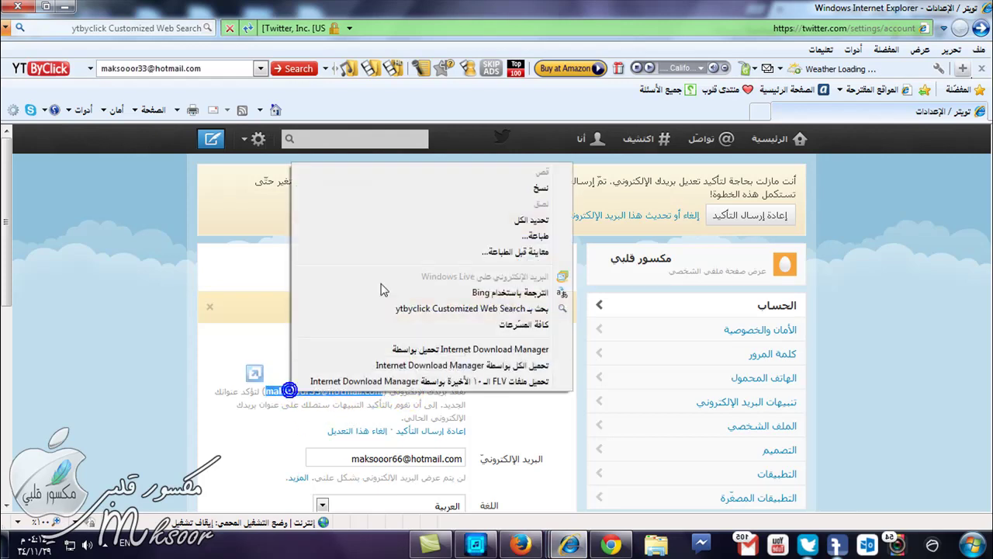
{"action": "left_click", "coordinate": [538, 190]}
Switch to the signed-out Outlook window, open its sign-in page and enter the new e-mail address as the account.
{"action": "mouse_move", "coordinate": [569, 545]}
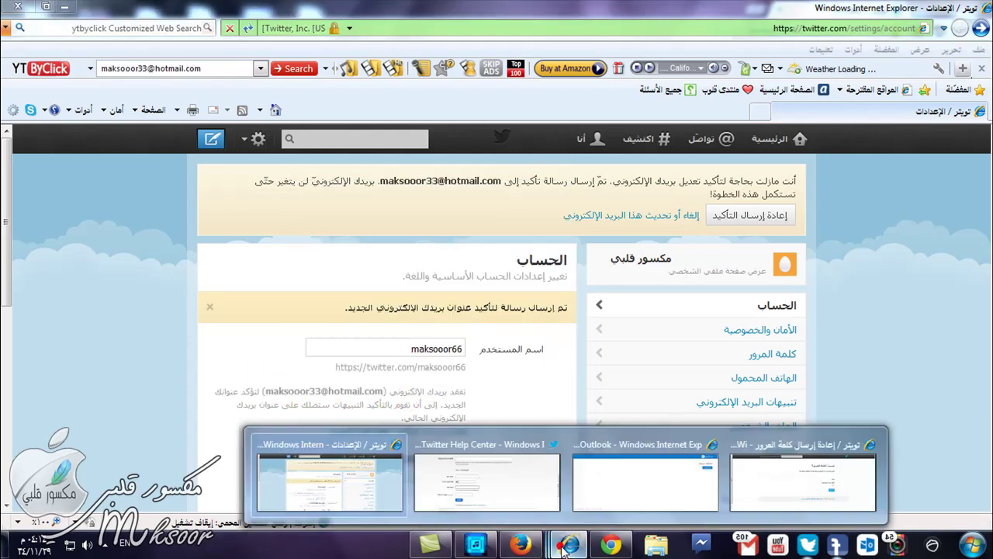
{"action": "left_click", "coordinate": [621, 480]}
{"action": "left_click", "coordinate": [921, 218]}
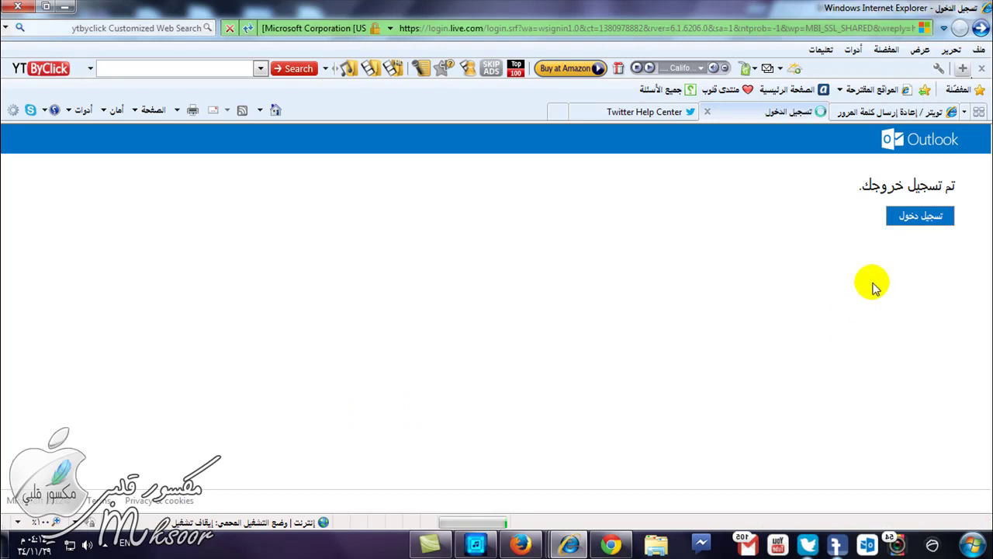
{"action": "left_click", "coordinate": [301, 269]}
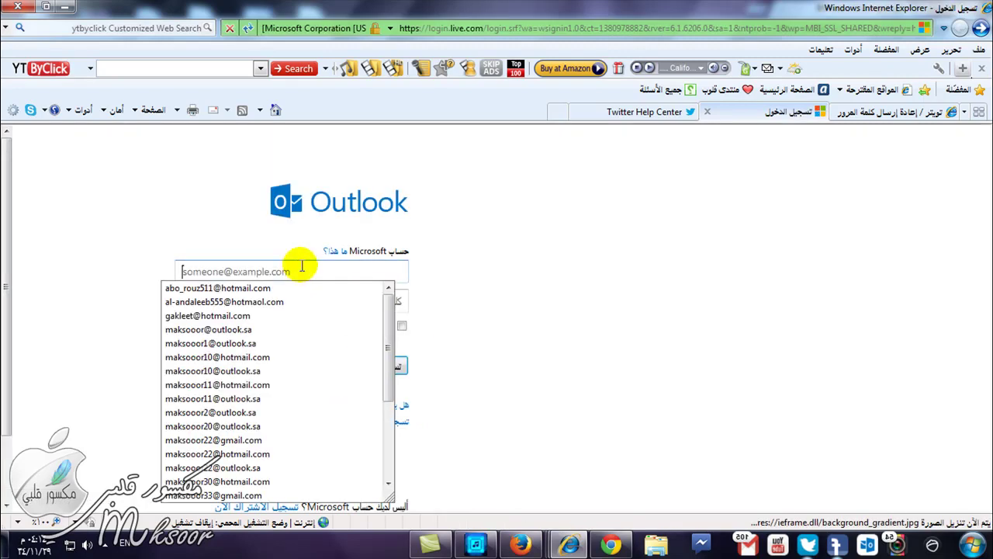
{"action": "key", "text": "Up"}
{"action": "left_click", "coordinate": [222, 218]}
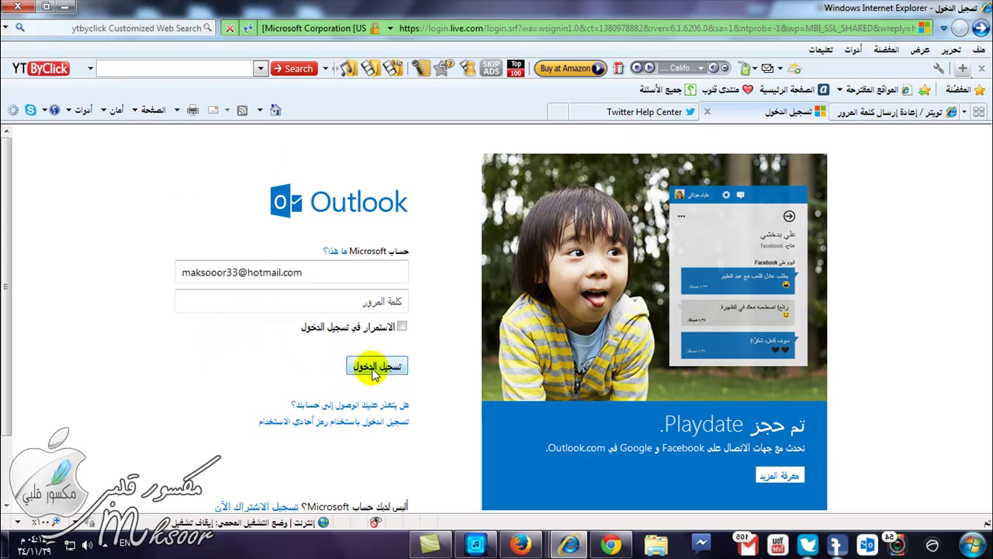
Enter the Microsoft account password and sign in to the new mailbox.
{"action": "left_click", "coordinate": [326, 306]}
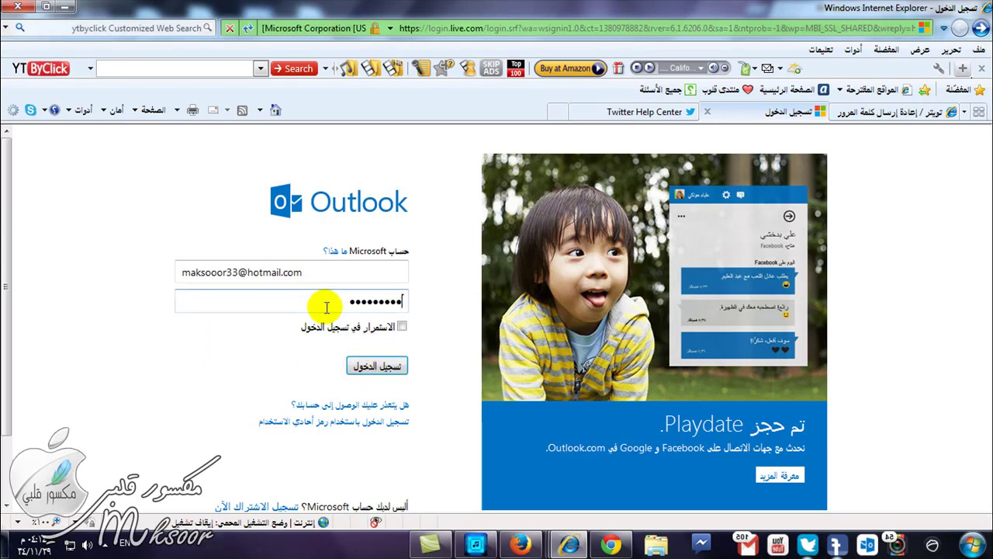
{"action": "type", "text": "•••"}
{"action": "key", "text": "Return"}
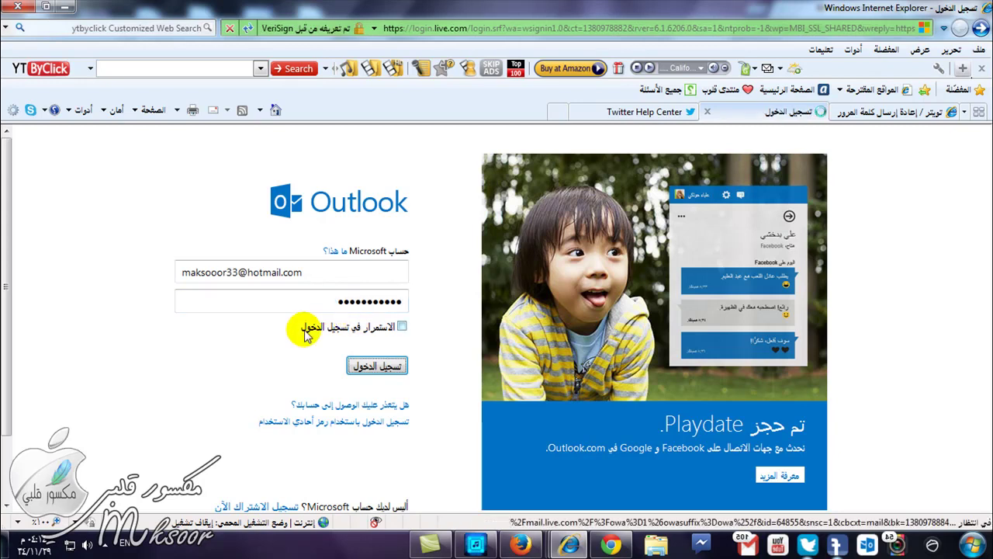
{"action": "left_click", "coordinate": [280, 338]}
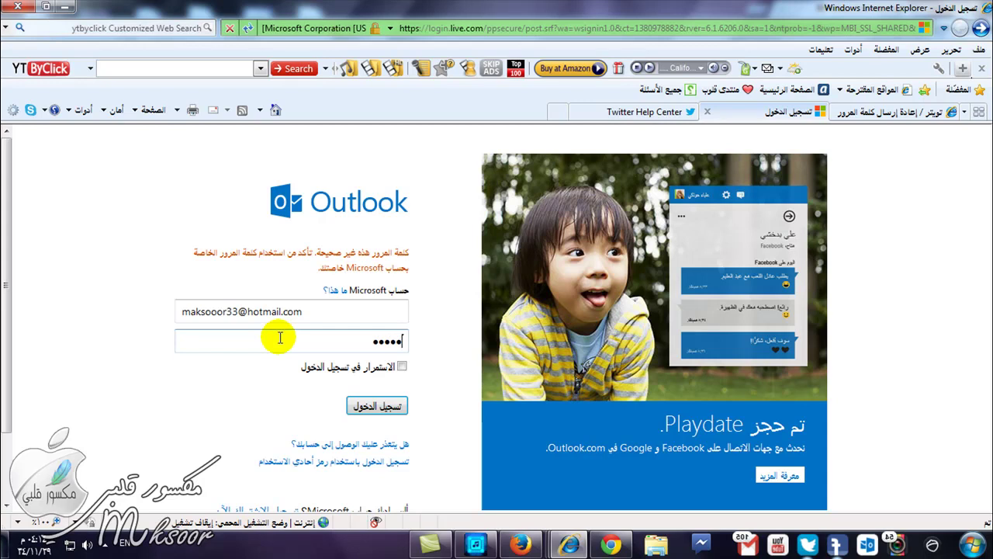
{"action": "key", "text": "Return"}
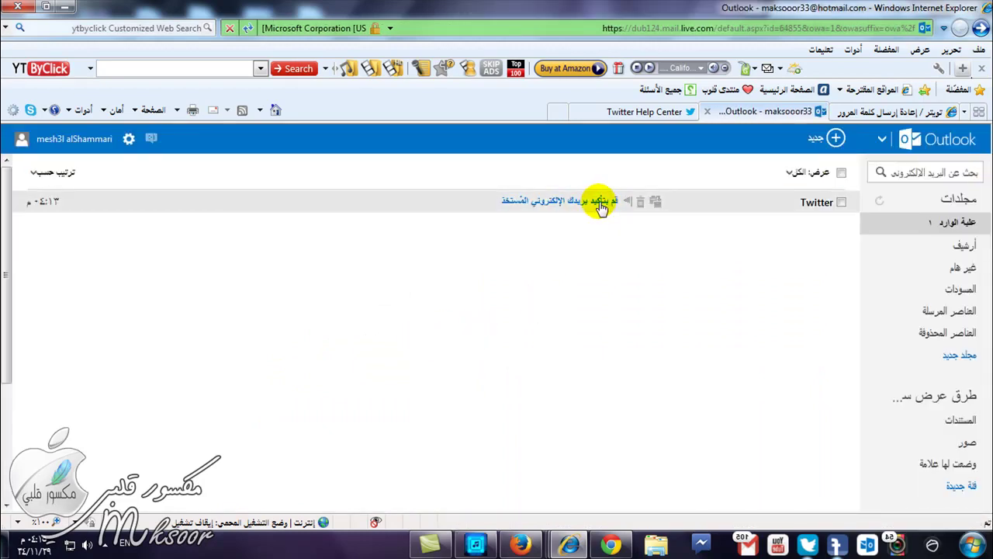
Open Twitter's e-mail confirmation message, dismiss the sweep tip and follow the confirmation link in a maximized window.
{"action": "left_click", "coordinate": [602, 205]}
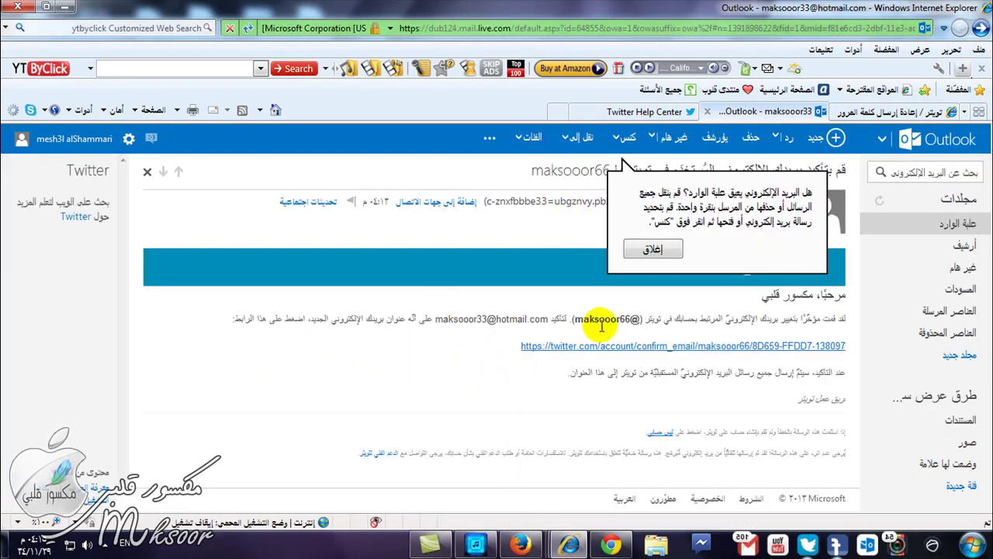
{"action": "left_click", "coordinate": [656, 249]}
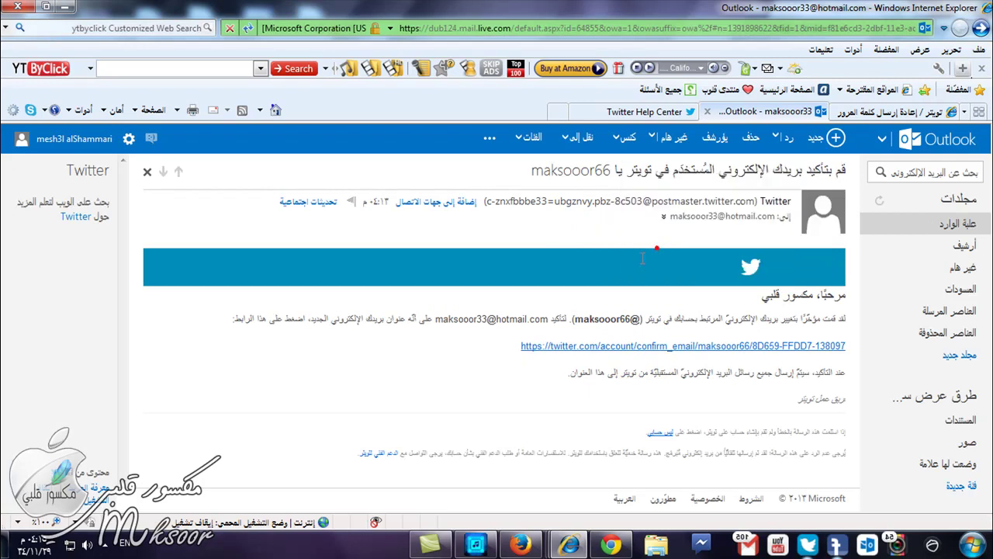
{"action": "left_click", "coordinate": [641, 350]}
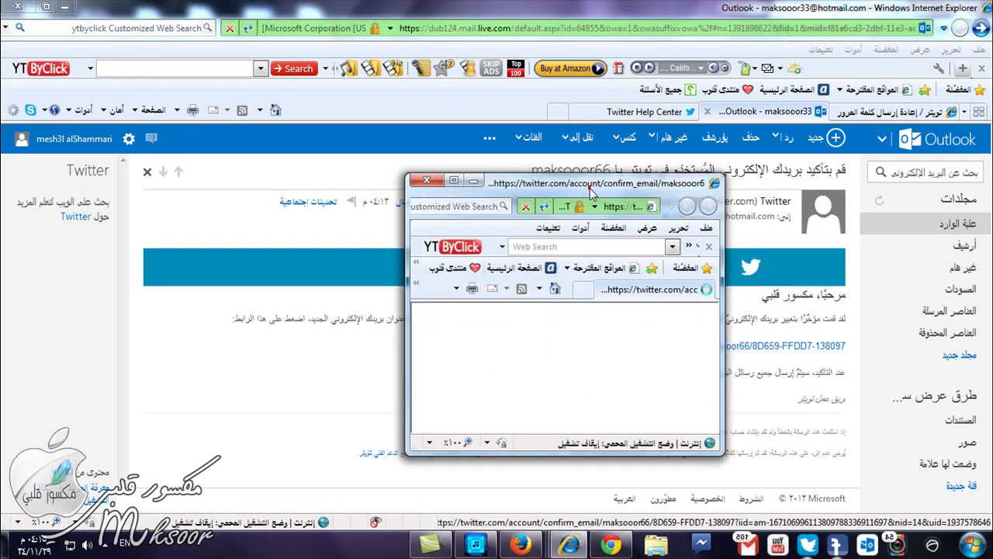
{"action": "double_click", "coordinate": [568, 121]}
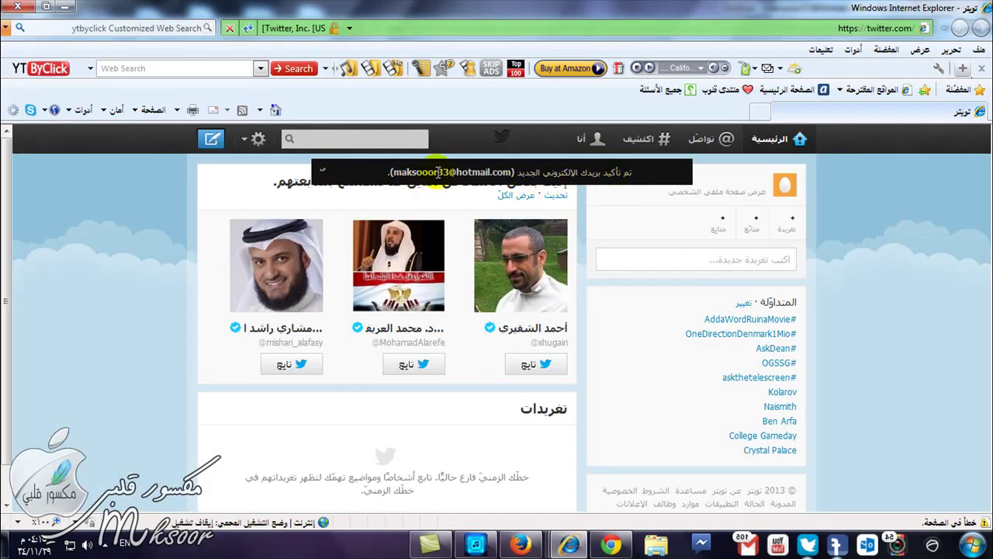
Open the Twitter account settings and look over the current, new and confirmation fields on the password page.
{"action": "left_click", "coordinate": [325, 173]}
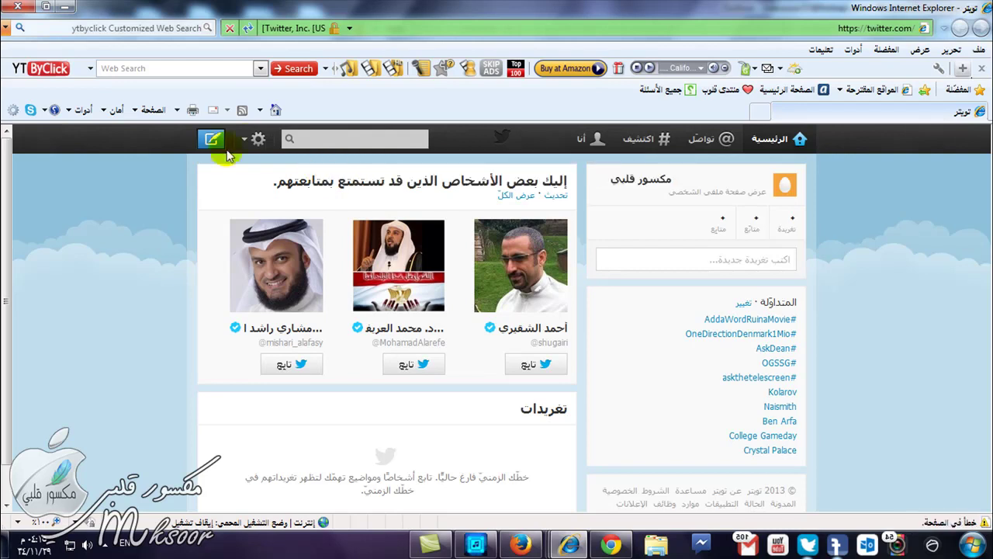
{"action": "left_click", "coordinate": [253, 139]}
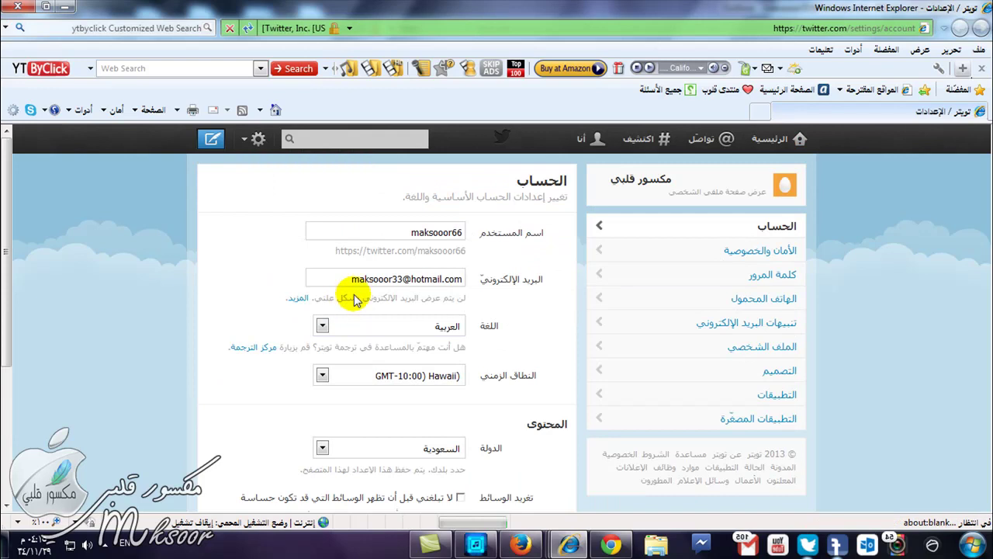
{"action": "left_click", "coordinate": [715, 280]}
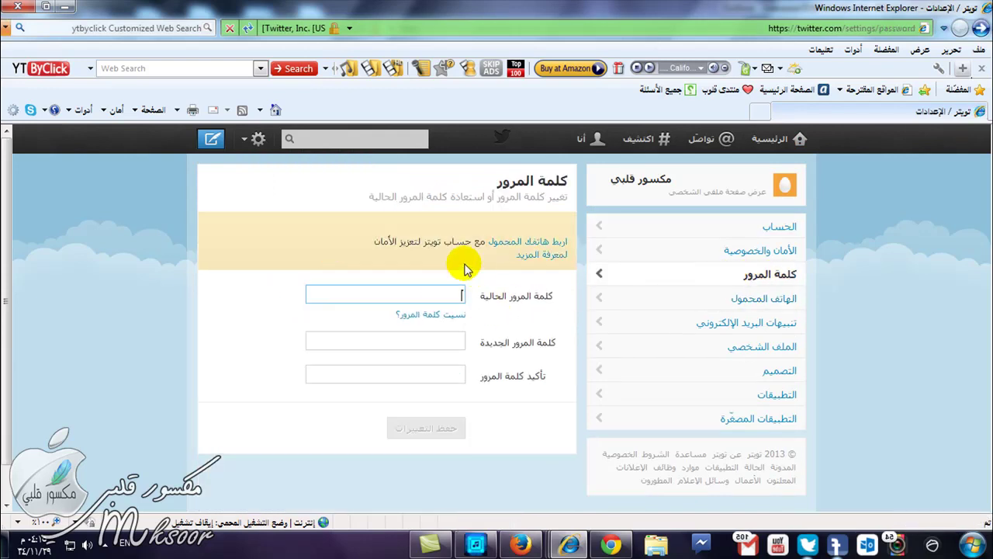
{"action": "left_click", "coordinate": [437, 343]}
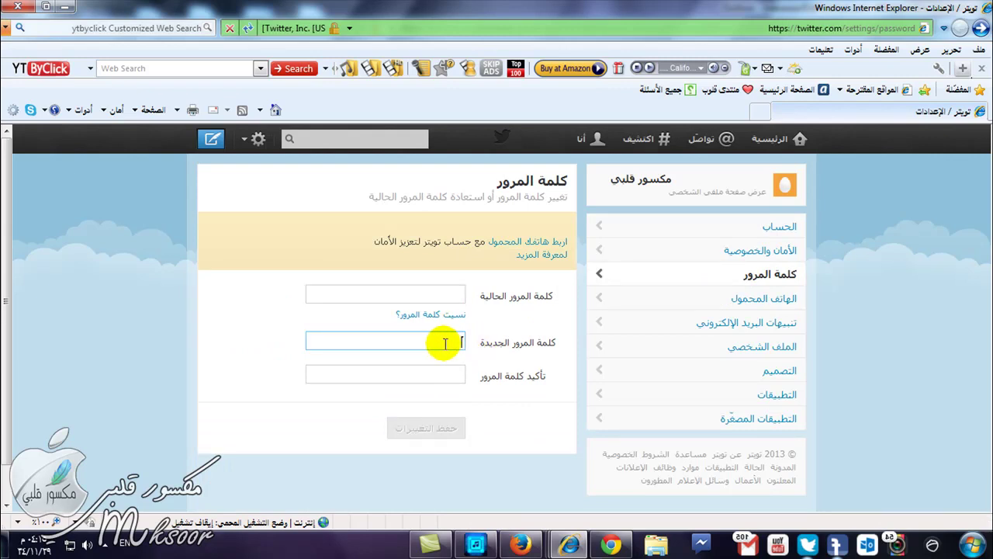
{"action": "left_click", "coordinate": [452, 374]}
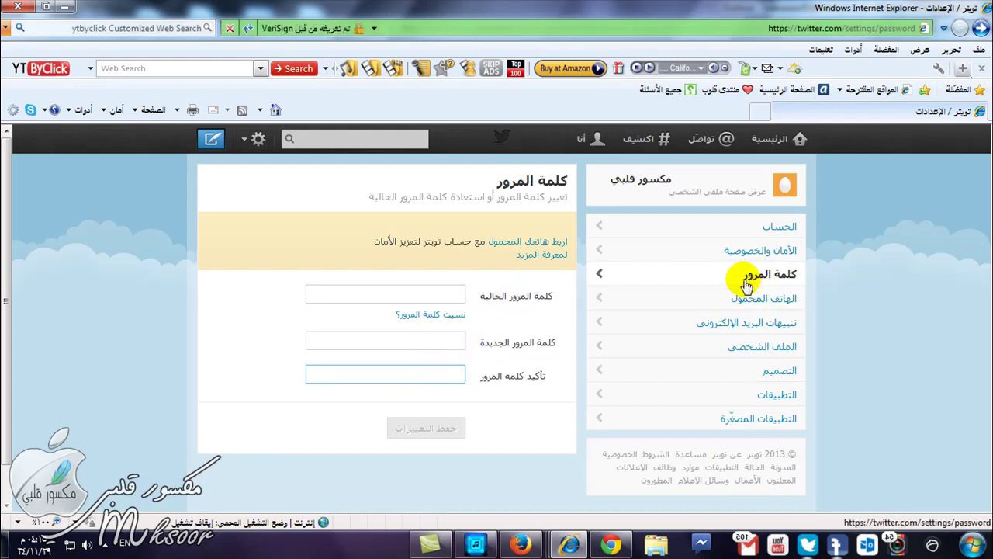
{"action": "left_click", "coordinate": [437, 342]}
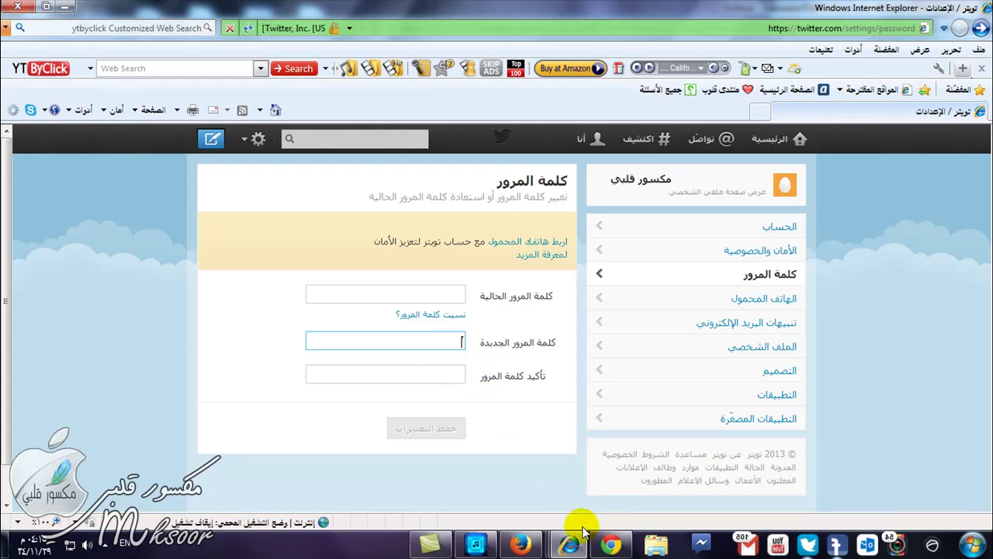
{"action": "mouse_move", "coordinate": [570, 543]}
{"action": "left_click", "coordinate": [252, 262]}
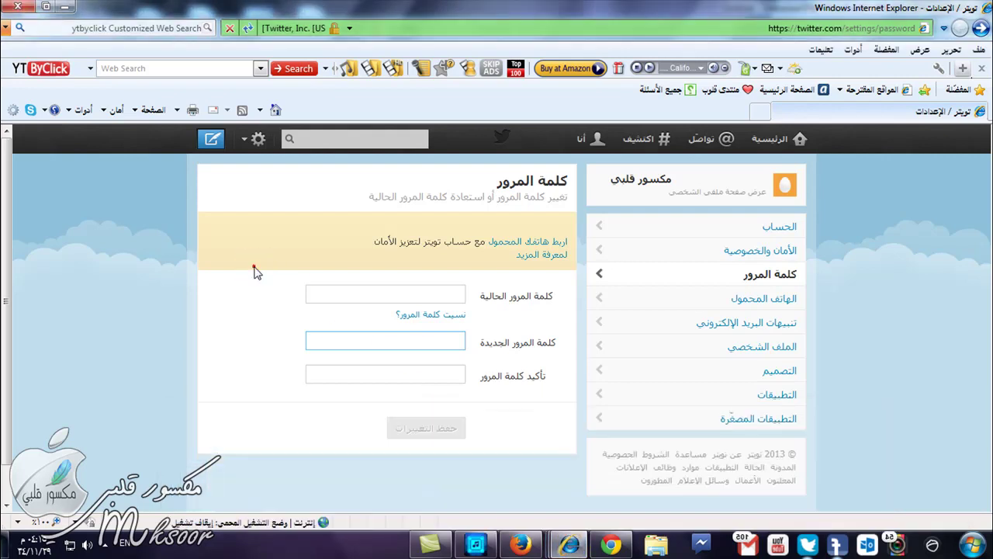
Return to the Twitter account settings and copy the account's username.
{"action": "left_click", "coordinate": [756, 230]}
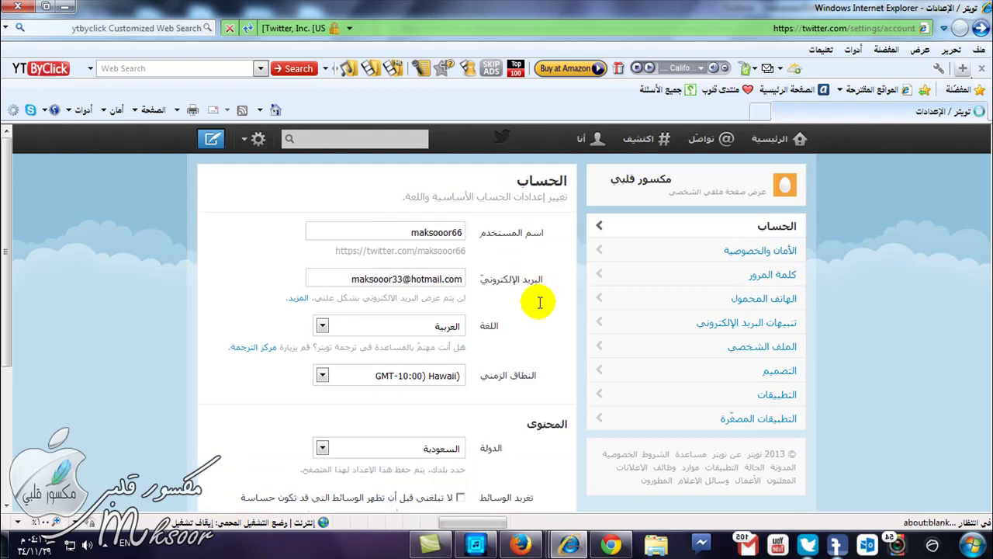
{"action": "left_click_drag", "start_coordinate": [398, 230], "coordinate": [453, 237]}
{"action": "right_click", "coordinate": [452, 237]}
{"action": "left_click", "coordinate": [505, 282]}
Switch to Twitter's forgotten-password page, enter the copied username and send the password reset request.
{"action": "left_click", "coordinate": [567, 545]}
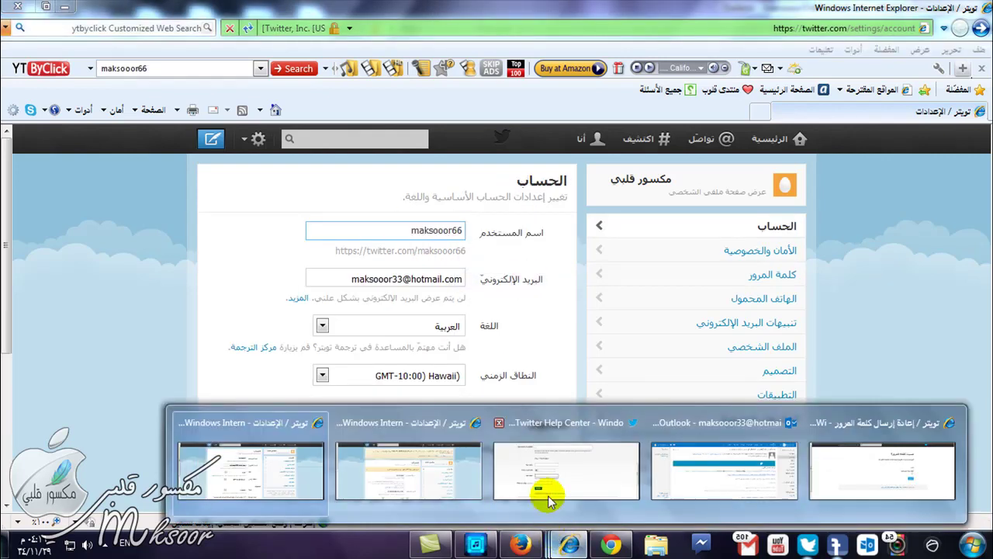
{"action": "left_click", "coordinate": [872, 481]}
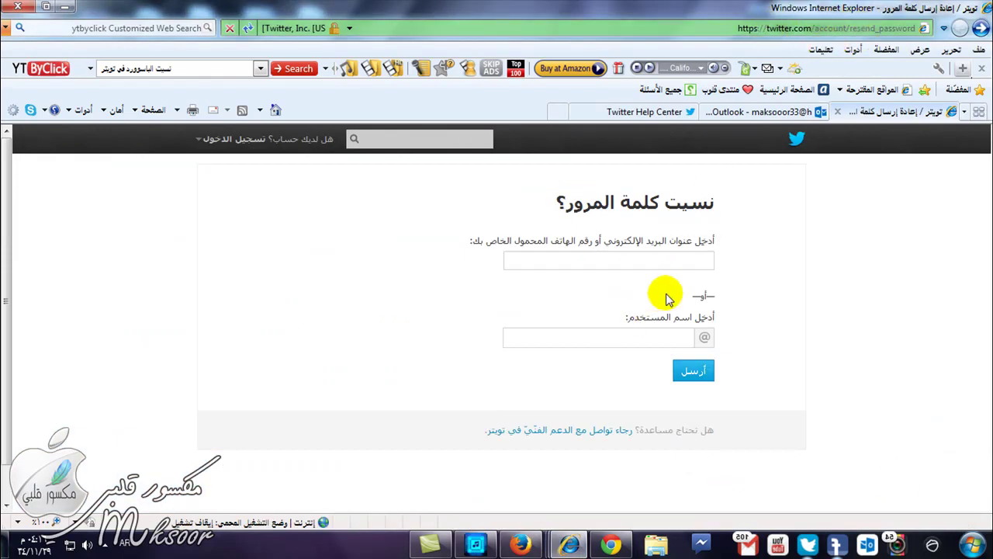
{"action": "left_click", "coordinate": [655, 261]}
{"action": "left_click", "coordinate": [637, 336]}
{"action": "key", "text": "ctrl+v"}
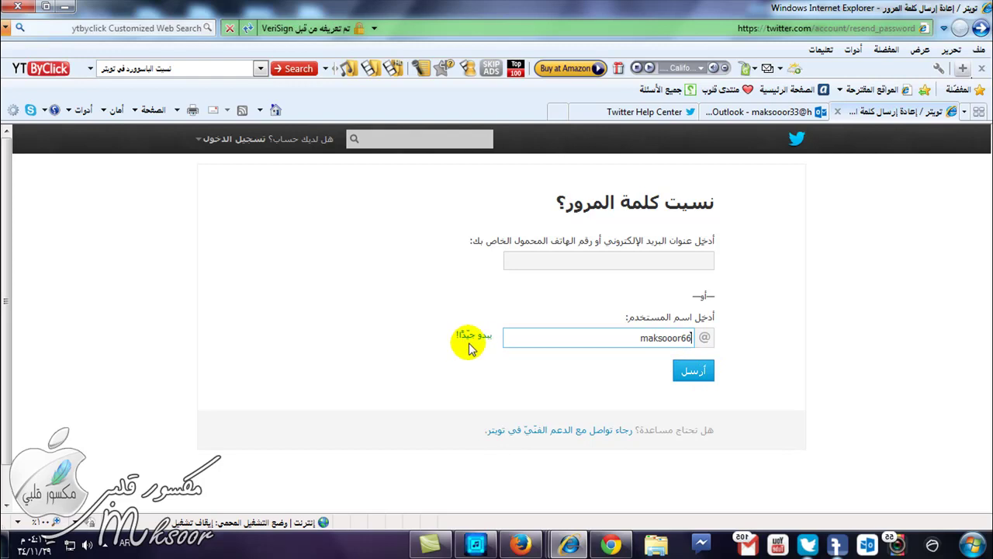
{"action": "left_click", "coordinate": [695, 373]}
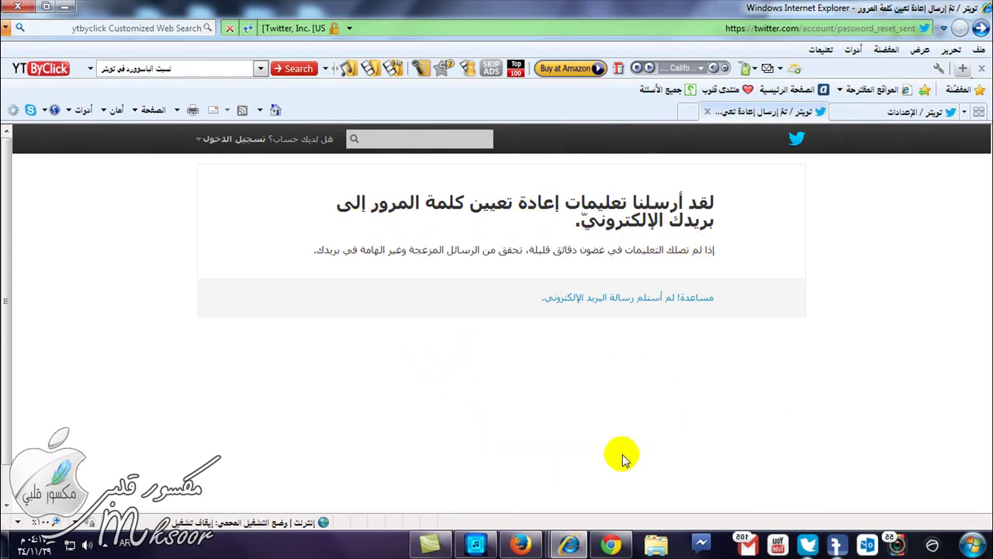
Switch to the Outlook inbox, open Twitter's password reset message and bring its reset link into view.
{"action": "mouse_move", "coordinate": [582, 541]}
{"action": "mouse_move", "coordinate": [532, 492]}
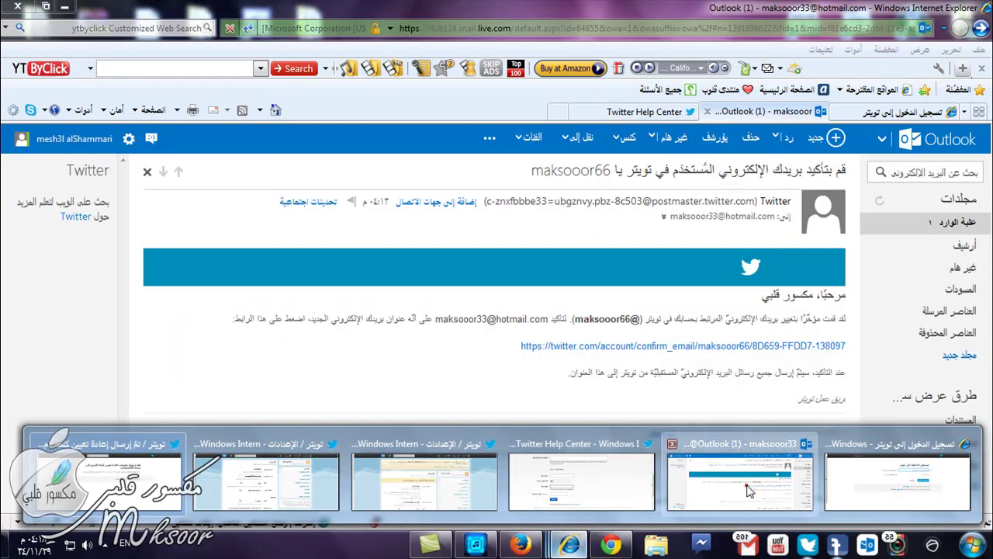
{"action": "left_click", "coordinate": [741, 481]}
{"action": "left_click", "coordinate": [951, 222]}
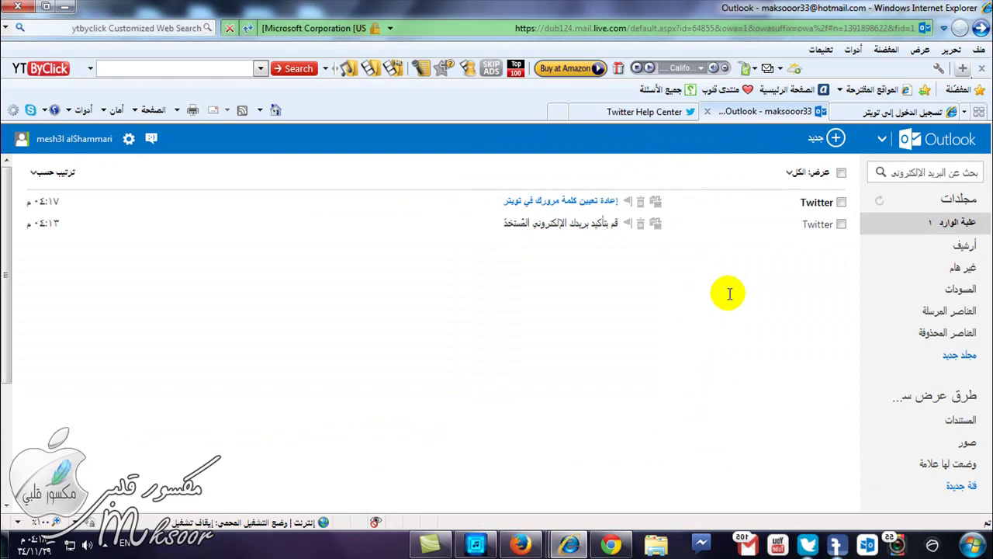
{"action": "left_click", "coordinate": [598, 208]}
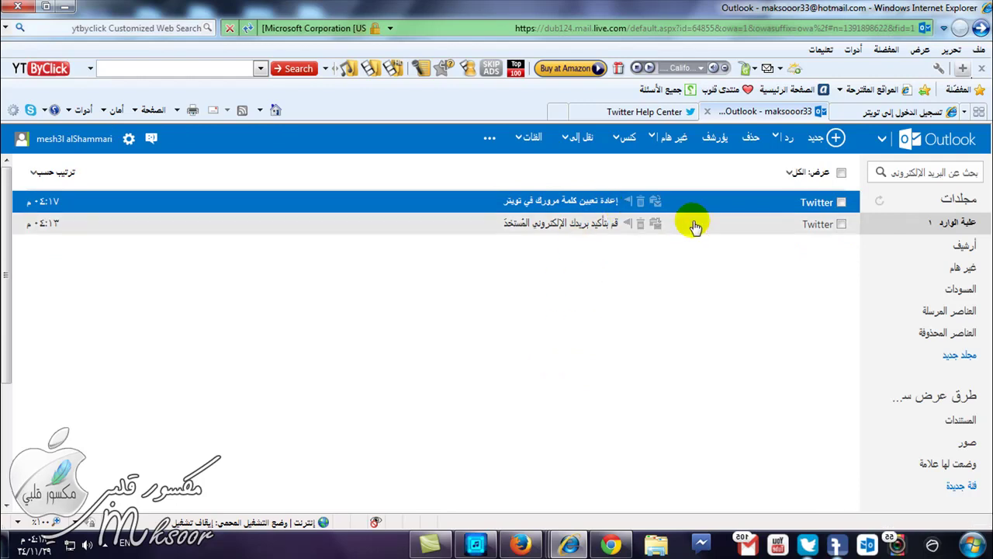
{"action": "left_click", "coordinate": [577, 206]}
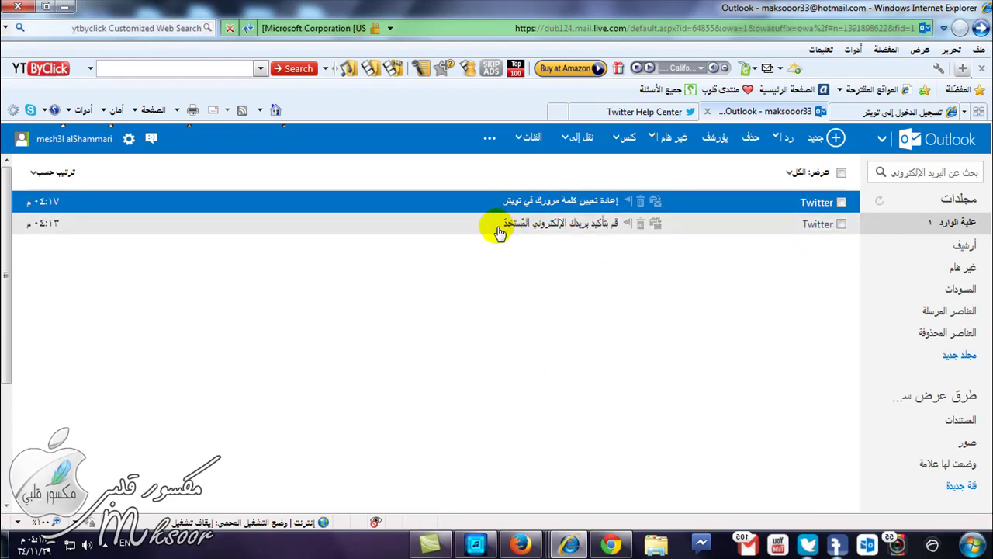
{"action": "left_click", "coordinate": [434, 306]}
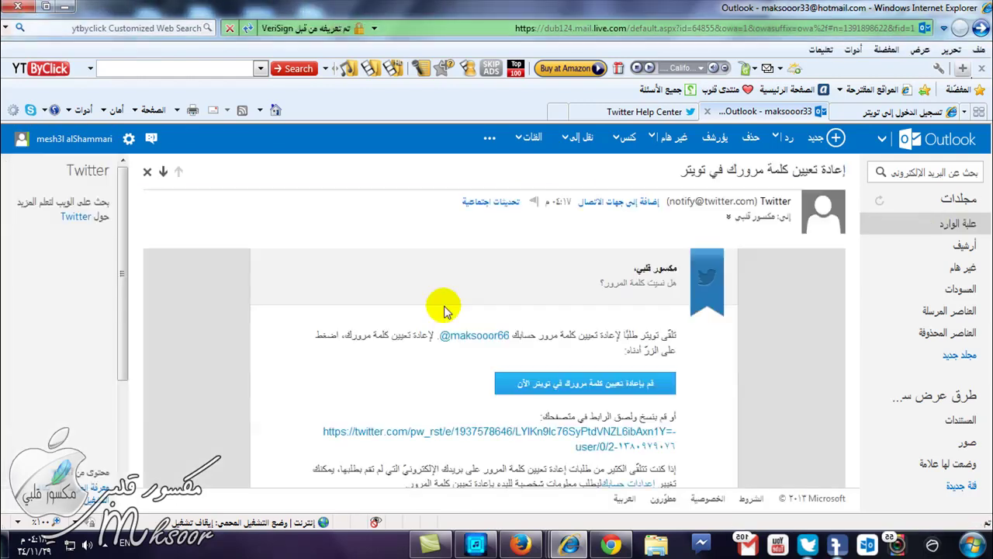
{"action": "scroll", "coordinate": [458, 330], "scroll_direction": "down", "scroll_amount": 3}
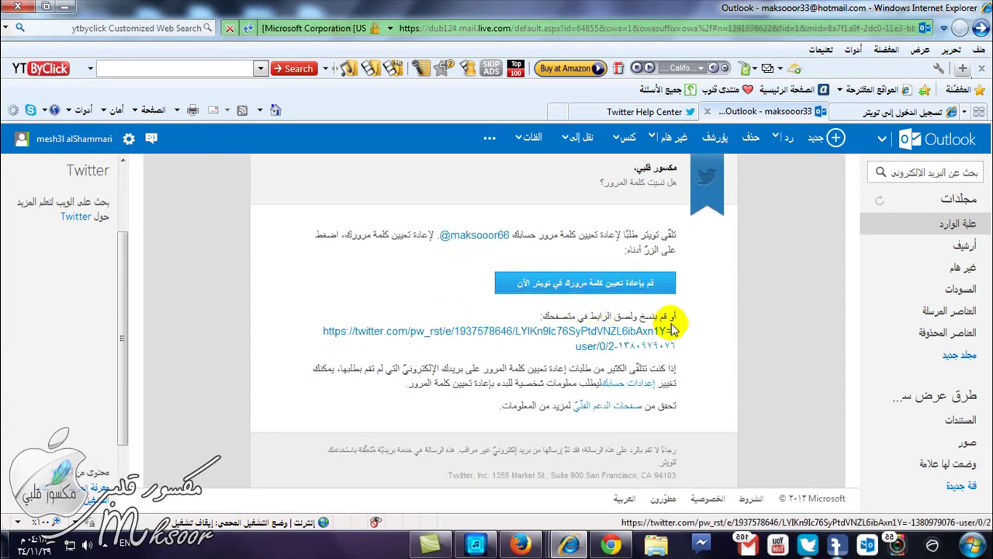
Open the password reset link from Twitter's message, enter and confirm the new account password, and submit it.
{"action": "left_click", "coordinate": [494, 336]}
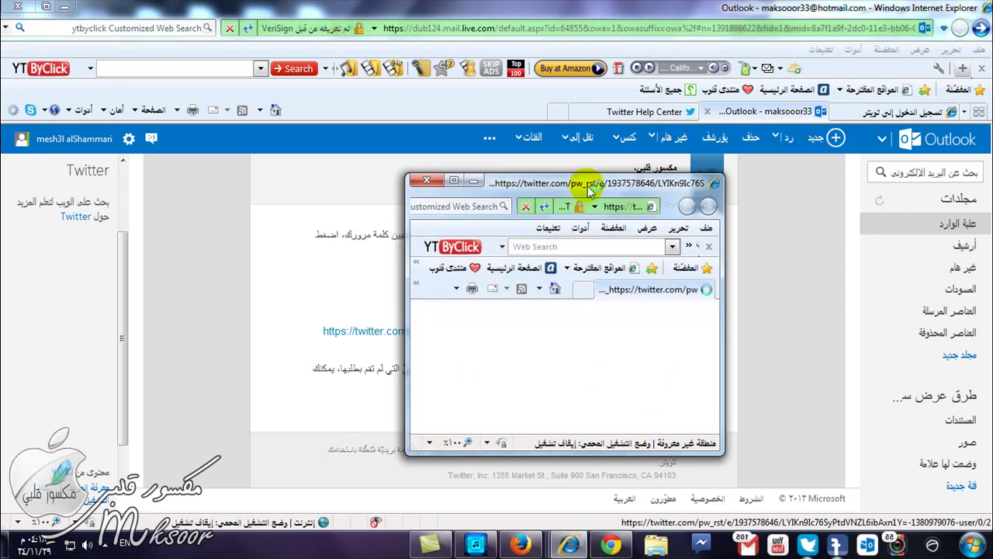
{"action": "double_click", "coordinate": [590, 186]}
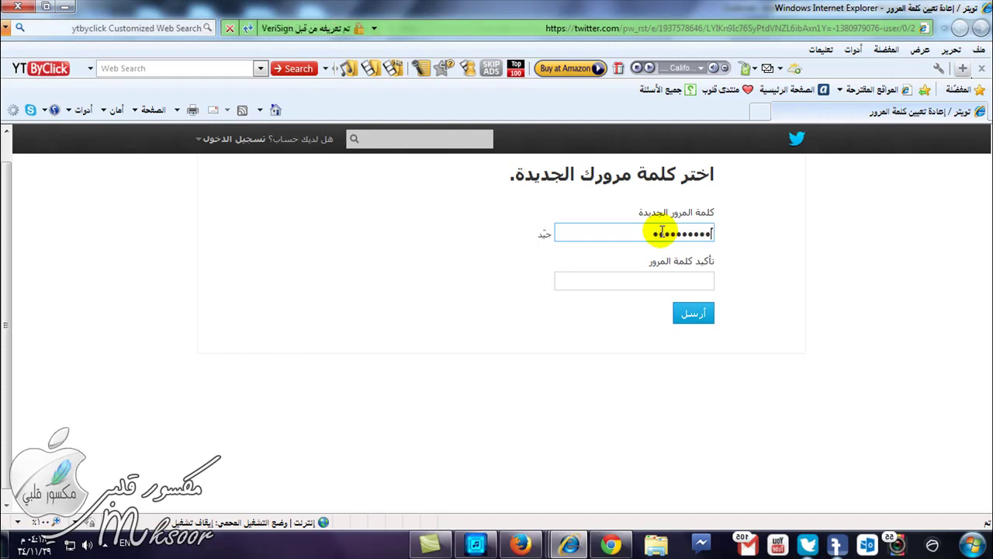
{"action": "left_click", "coordinate": [649, 283]}
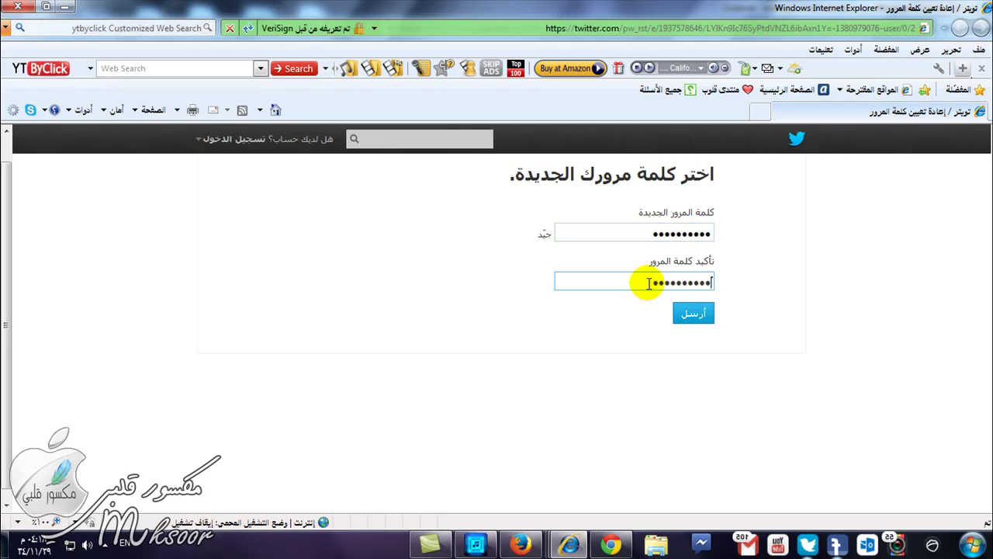
{"action": "left_click", "coordinate": [694, 313]}
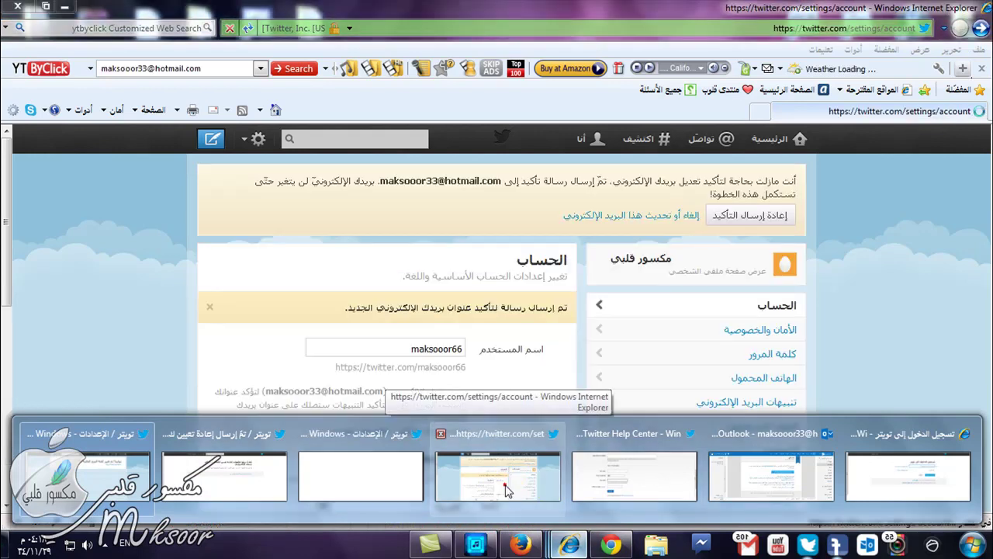
Return to the Twitter password confirmation window, go to the home page and open the account settings.
{"action": "left_click", "coordinate": [504, 484]}
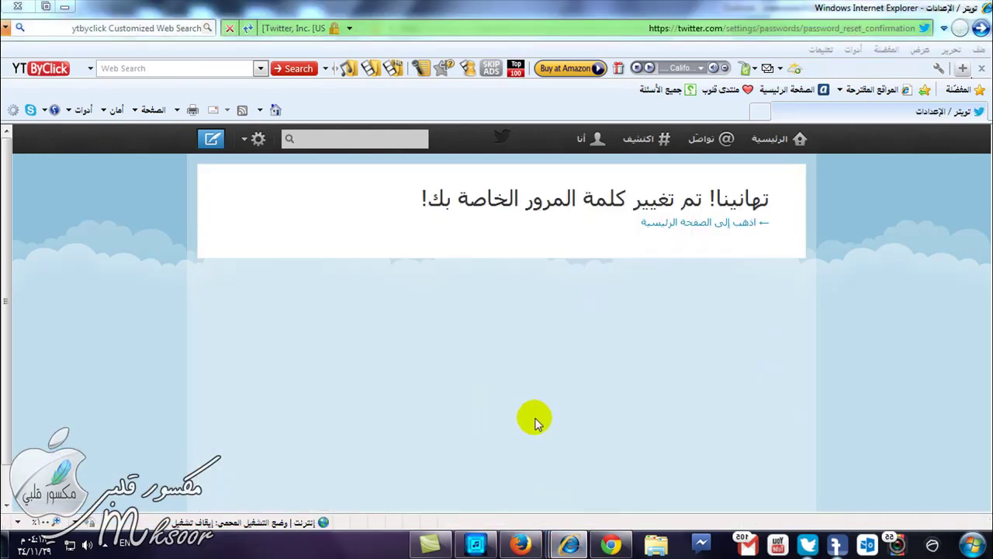
{"action": "left_click", "coordinate": [775, 142]}
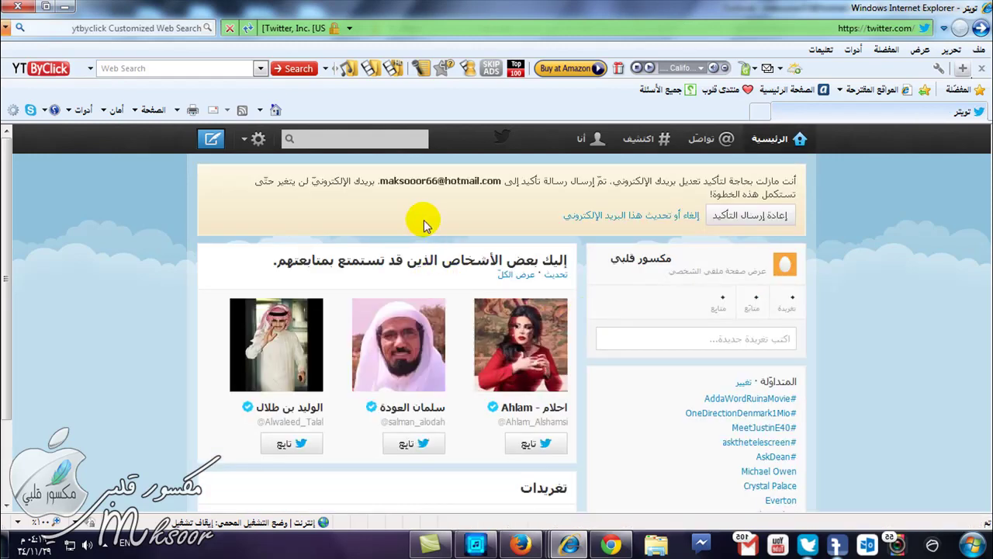
{"action": "left_click", "coordinate": [257, 139]}
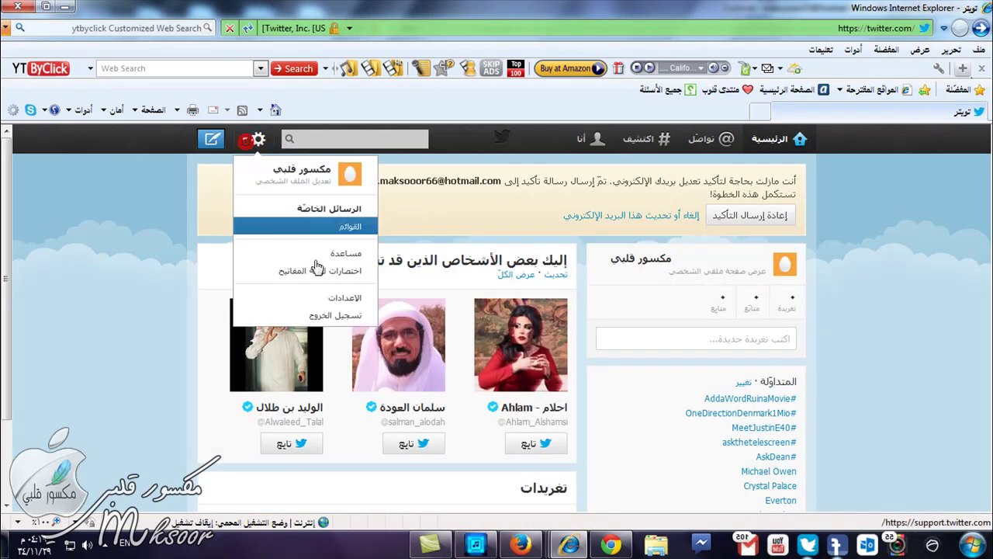
{"action": "left_click", "coordinate": [333, 299]}
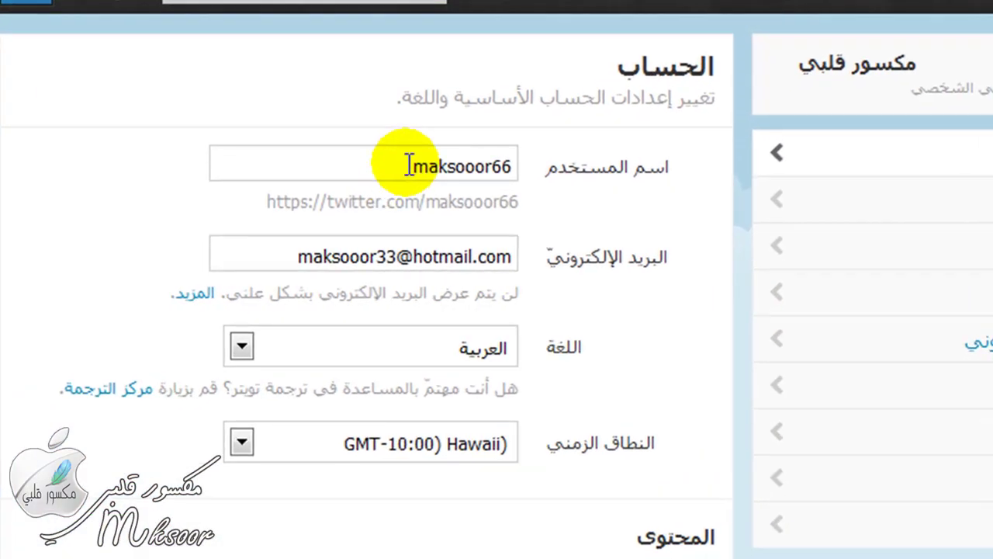
Edit the account's username by inserting an extra digit 6 among its ending digits.
{"action": "left_click", "coordinate": [493, 168]}
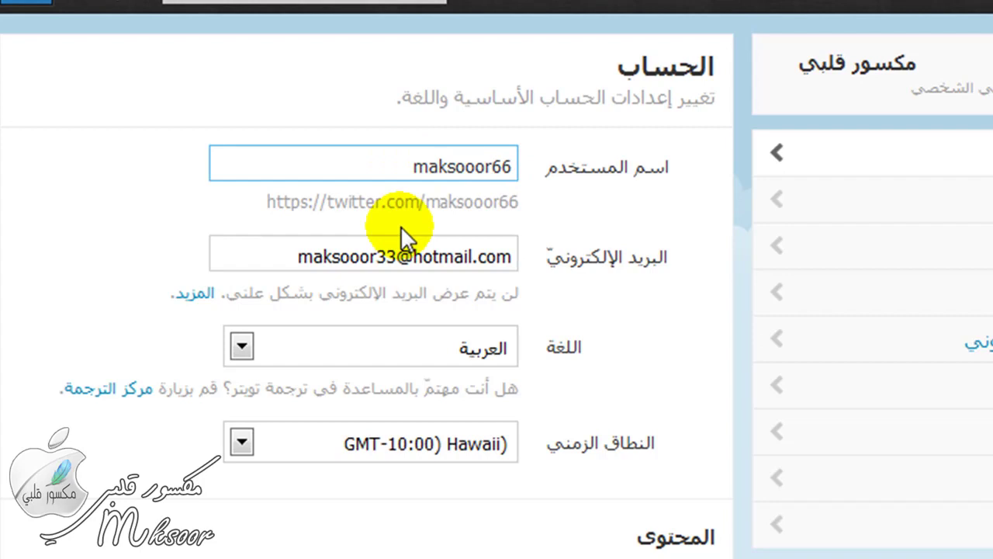
{"action": "type", "text": "65"}
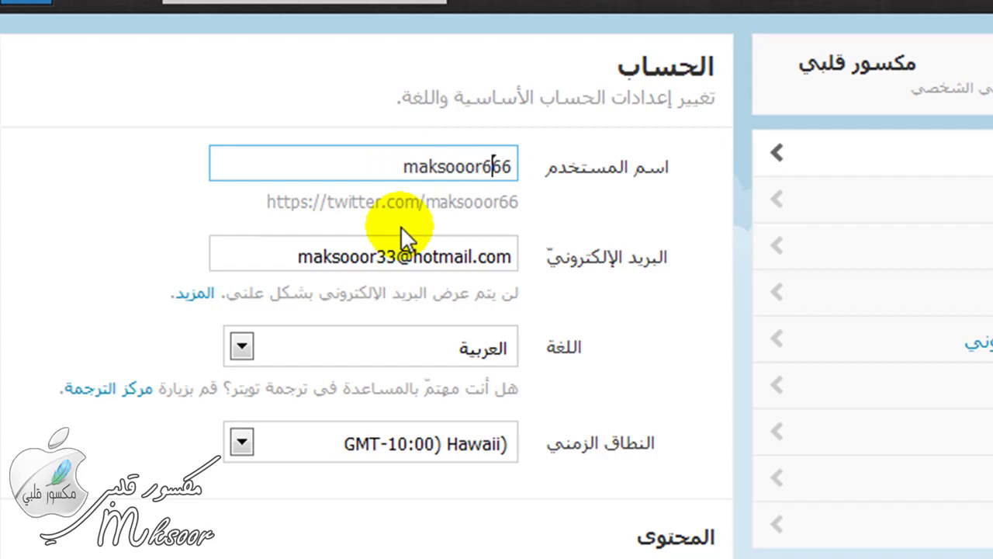